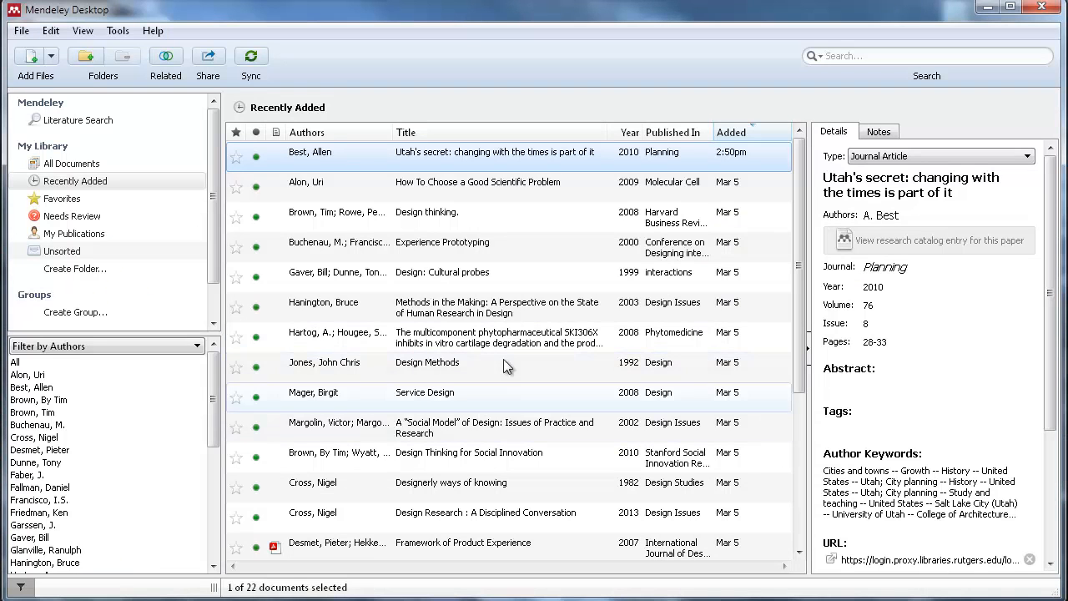
Step: Display all documents in the Mendeley library
click(73, 164)
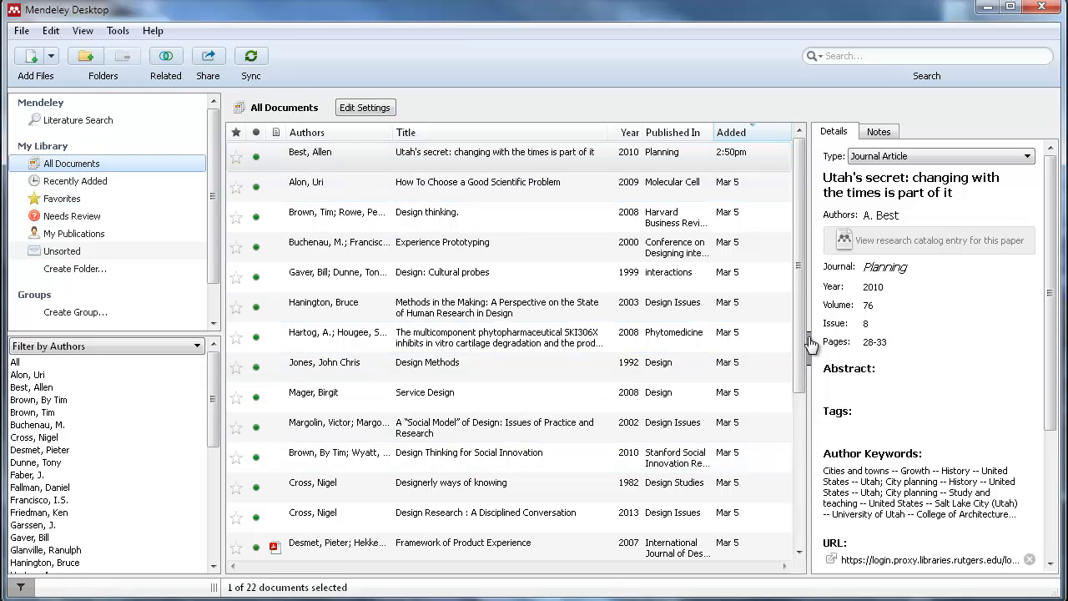
drag(801, 344, 796, 324)
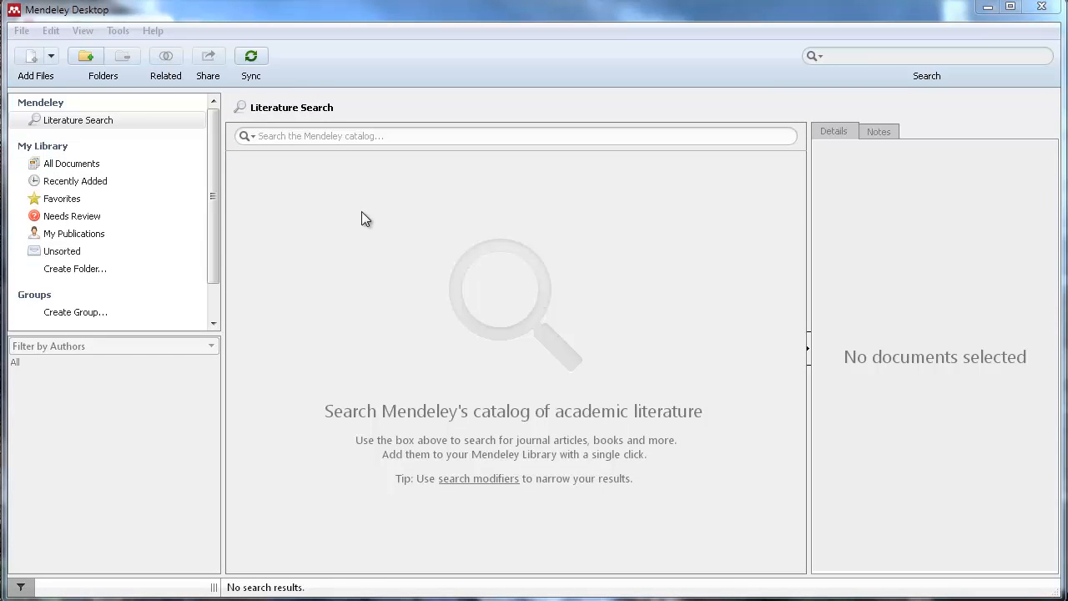
Step: Search the Mendeley literature catalog by the author's name and save the reference "Relationships between highway capacity and induced vehicle travel" to the library
click(287, 136)
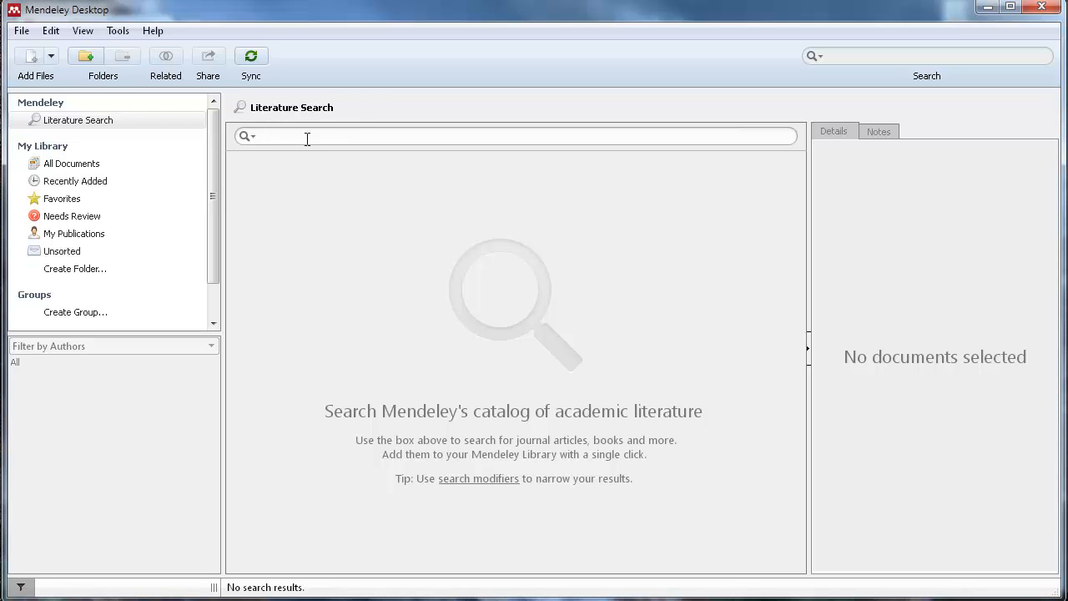
click(250, 138)
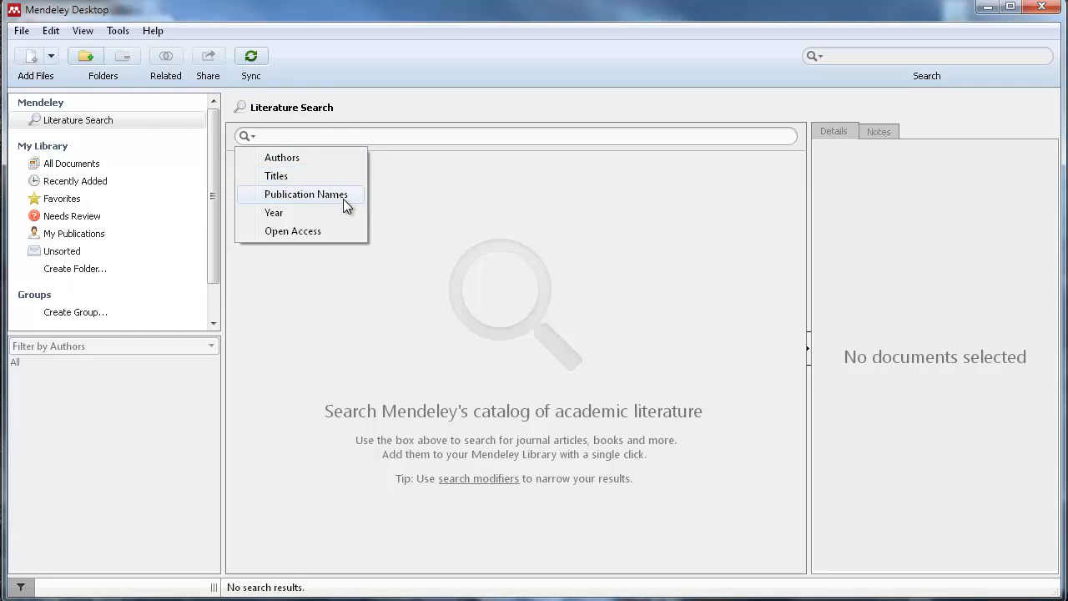
click(296, 156)
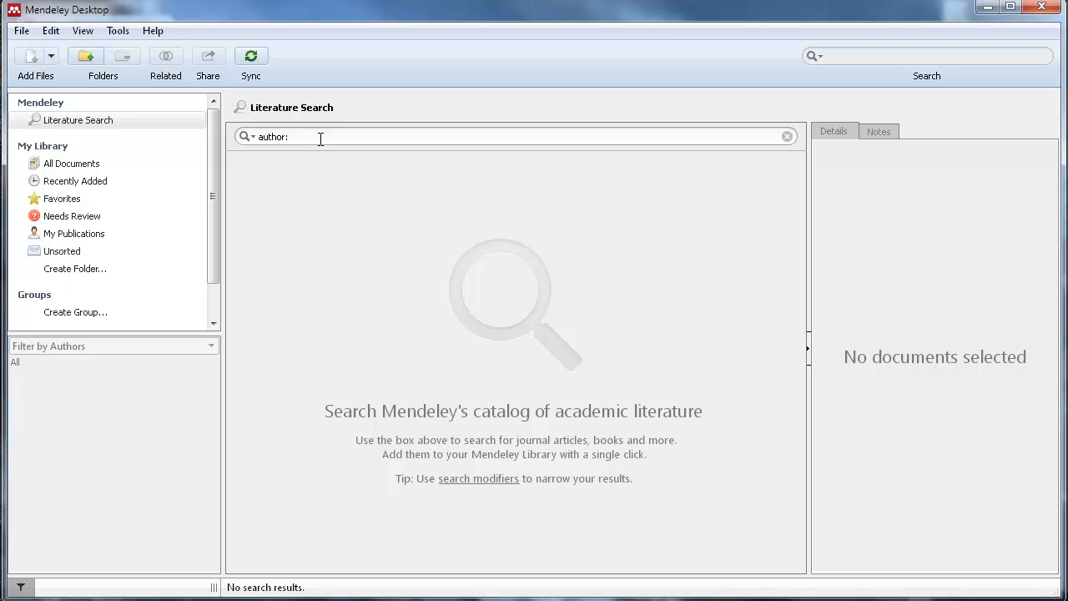
text(noland, robert)
key(Return)
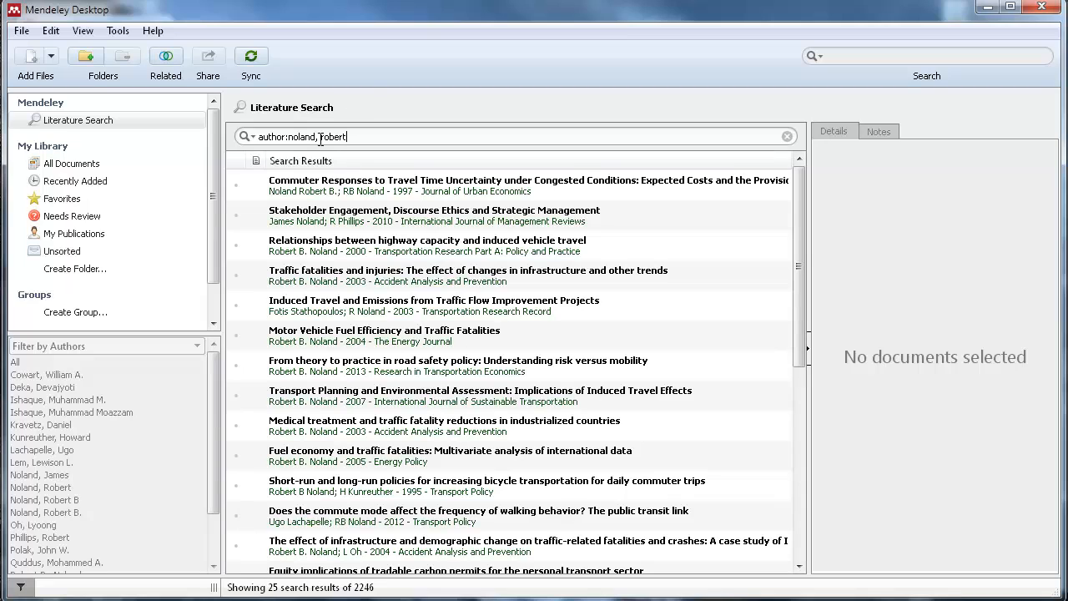
click(482, 248)
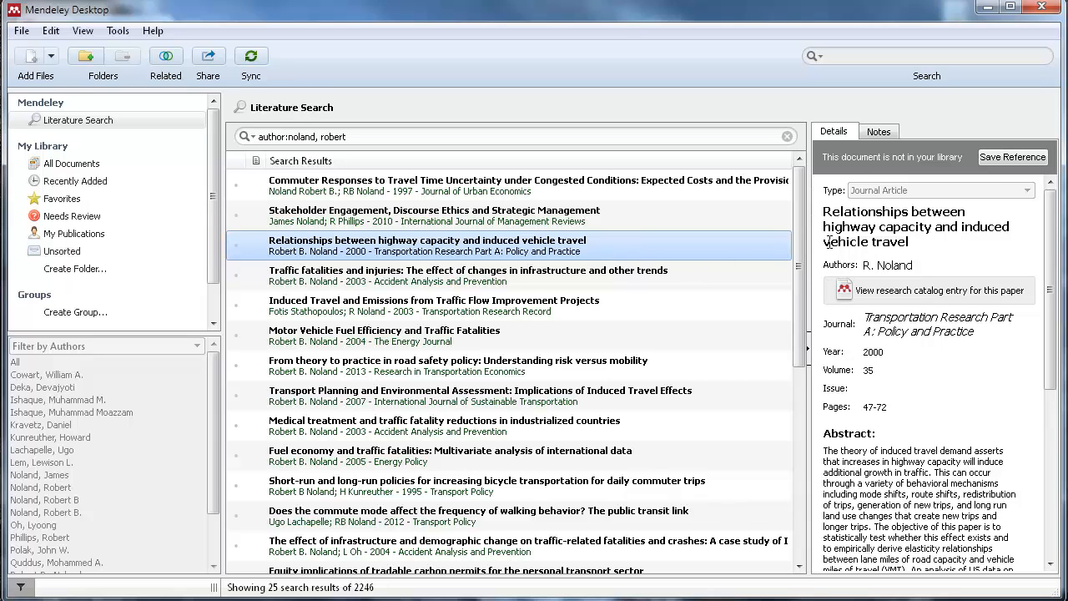
click(1009, 157)
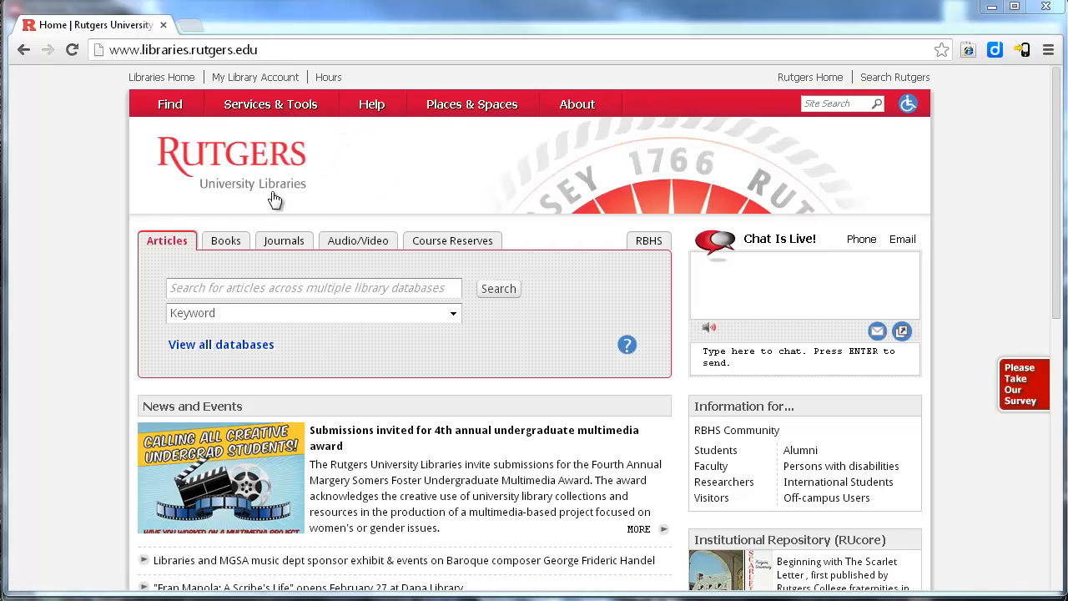
Step: Switch to the Rutgers University Libraries site in the browser and run a keyword article search for "cities"
click(455, 315)
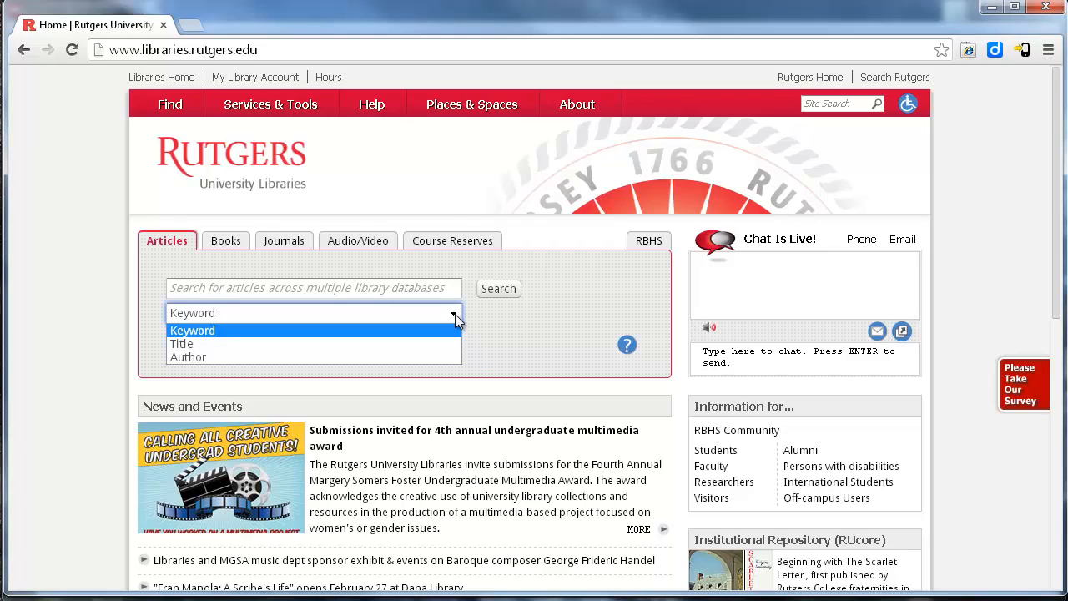
click(455, 314)
click(409, 287)
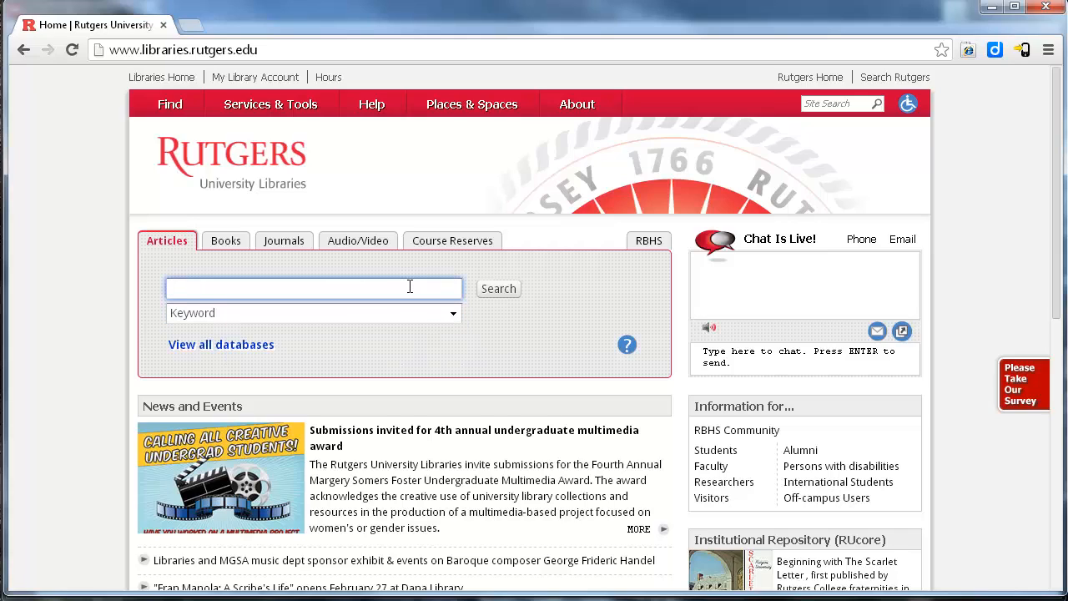
text(cities)
click(509, 323)
click(493, 289)
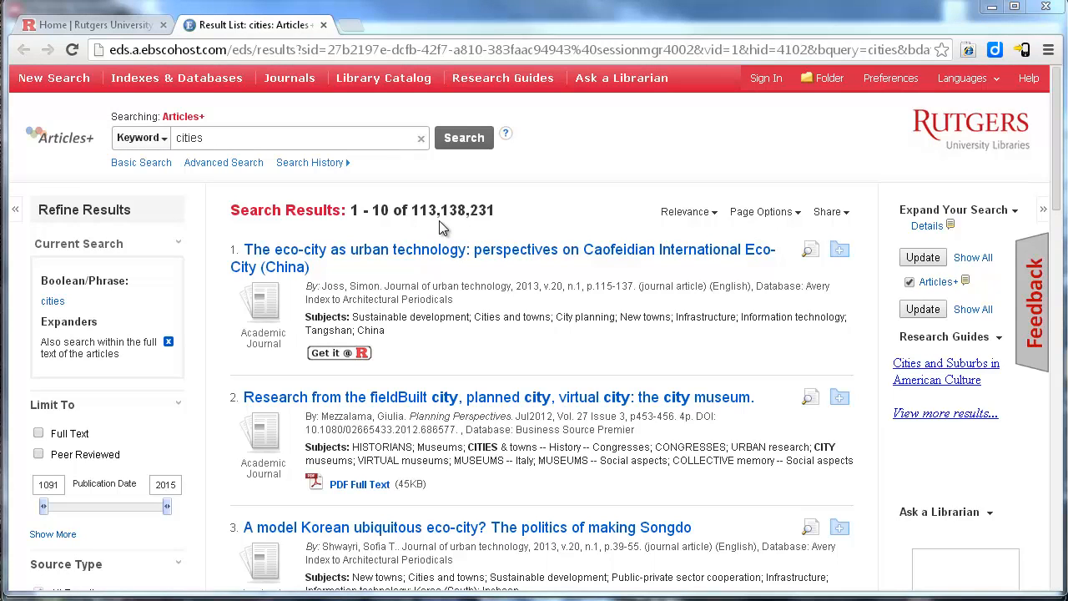
Step: Limit the article results to peer-reviewed ones and open the PDF full text of "Development of a comprehensive city assessment tool: CASBEE-City"
click(38, 455)
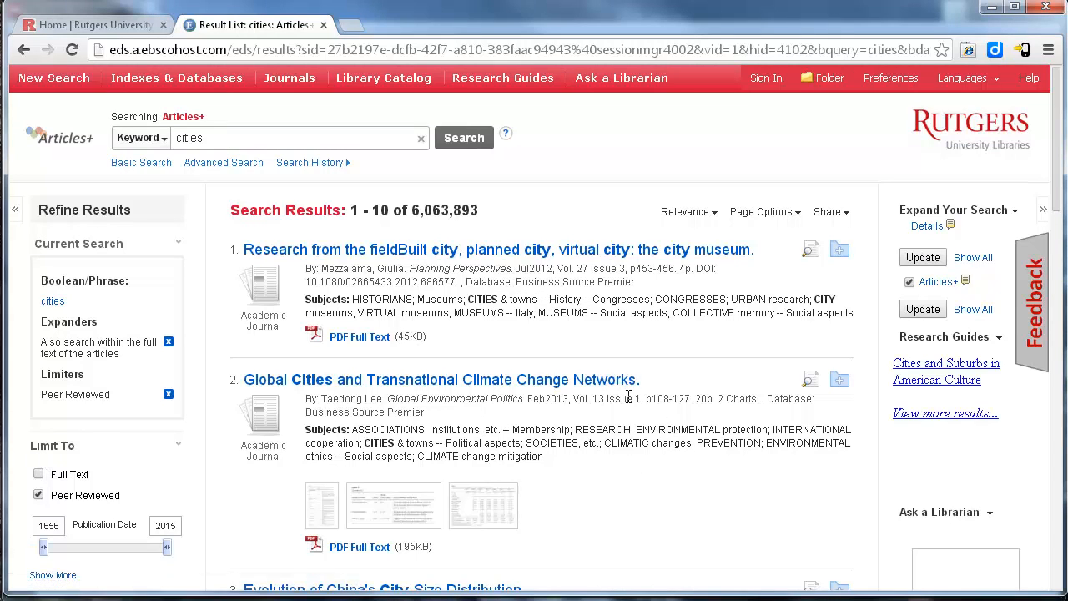
scroll(672, 377, down, 1)
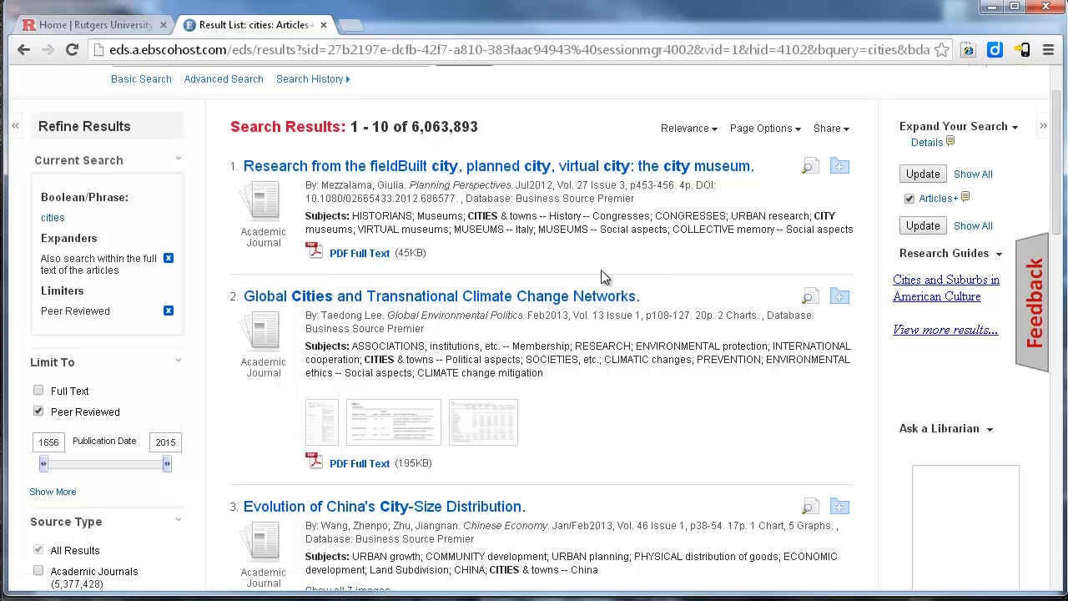
scroll(665, 334, down, 4)
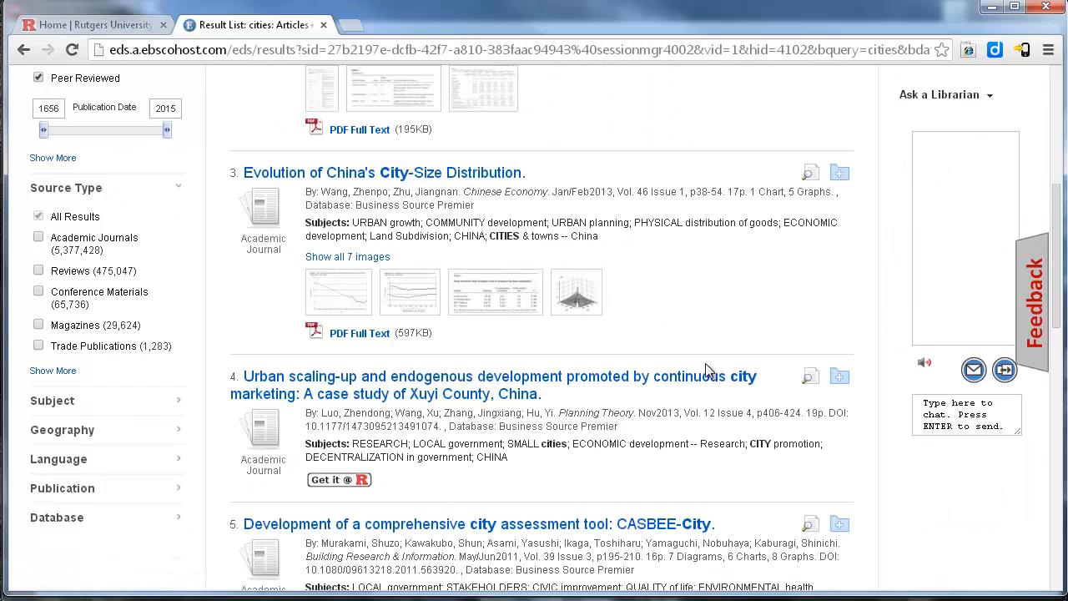
scroll(705, 369, down, 3)
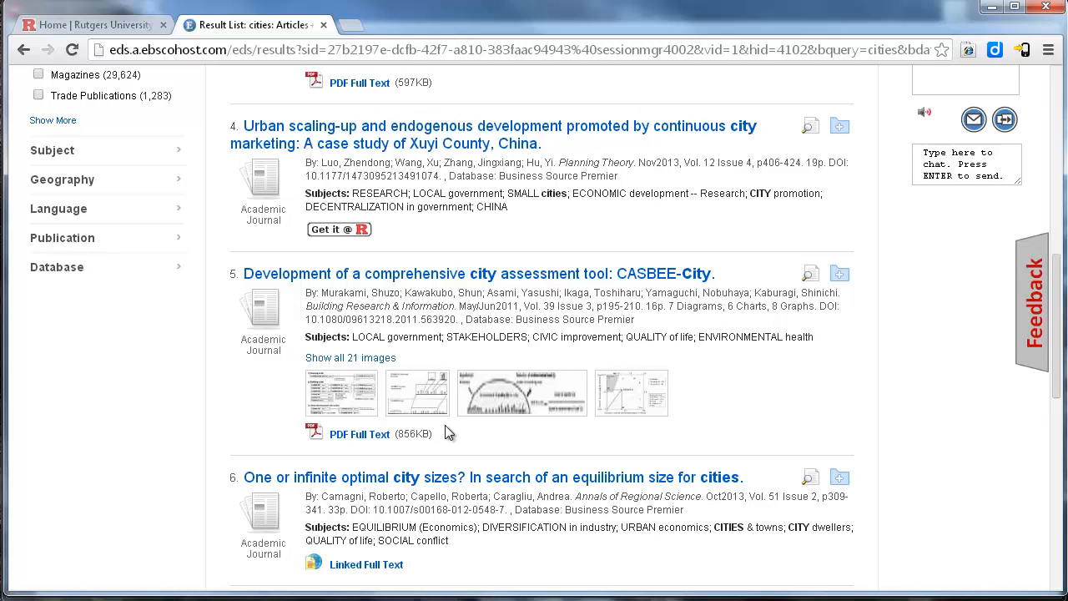
click(358, 434)
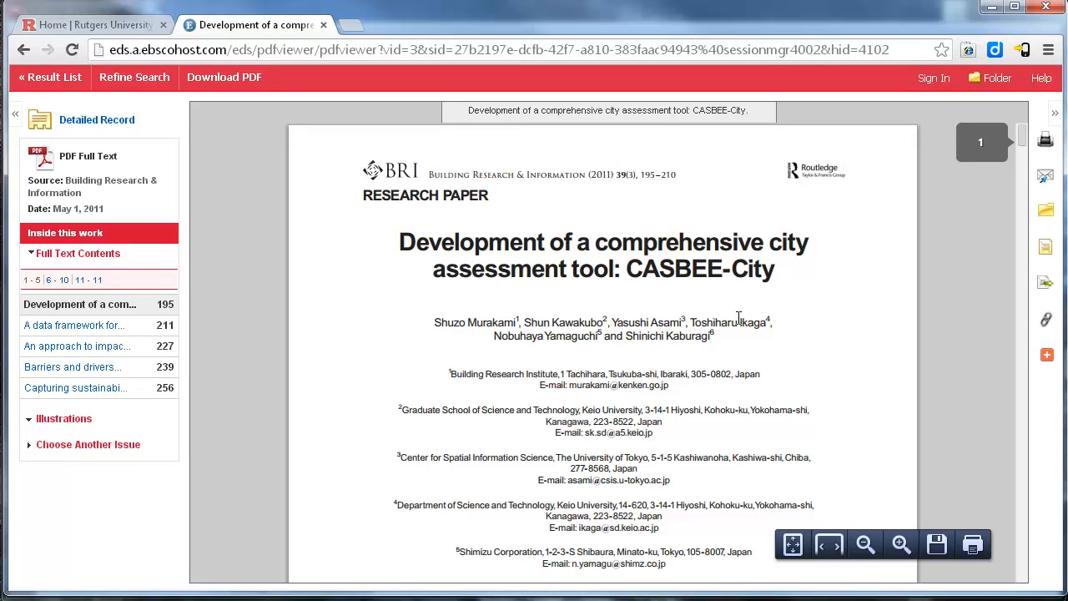
Step: Export the article's citation in RIS format and save it as citiarticle2 in the Cities Refrences folder
click(1048, 286)
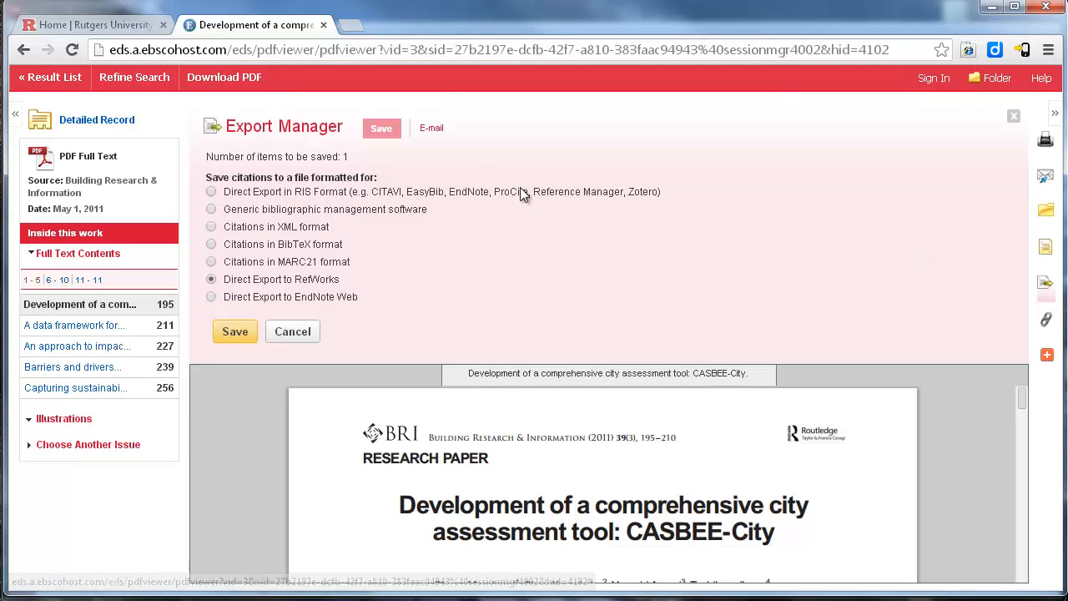
click(211, 192)
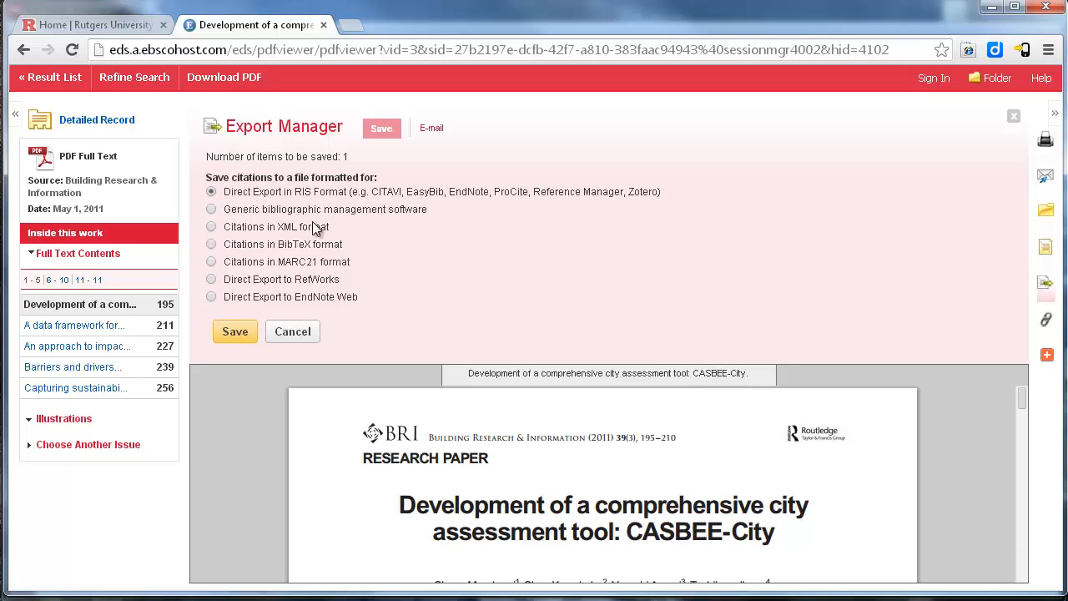
click(231, 332)
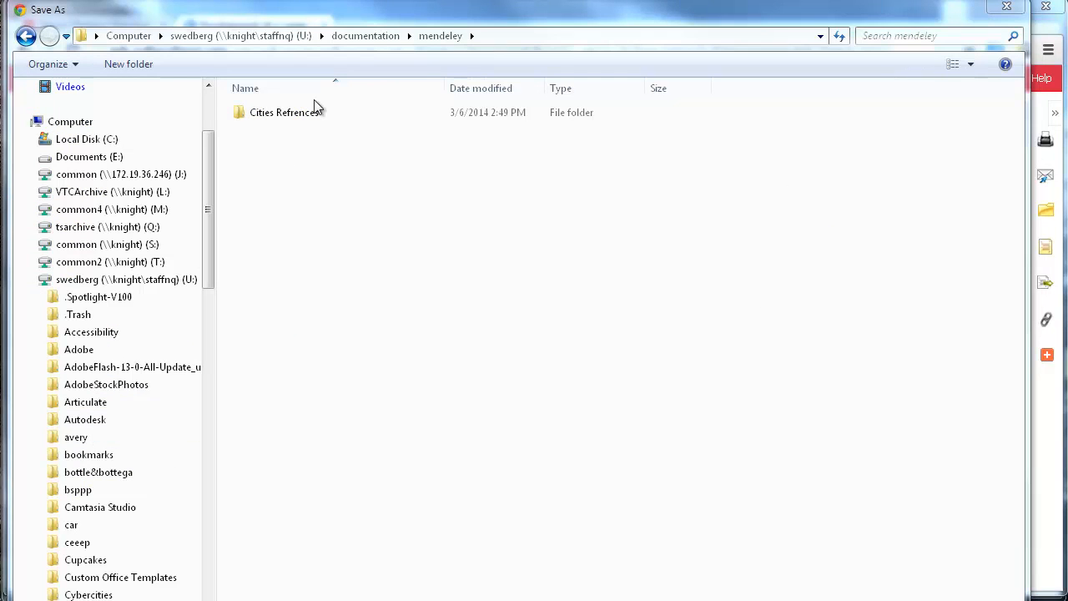
double_click(281, 113)
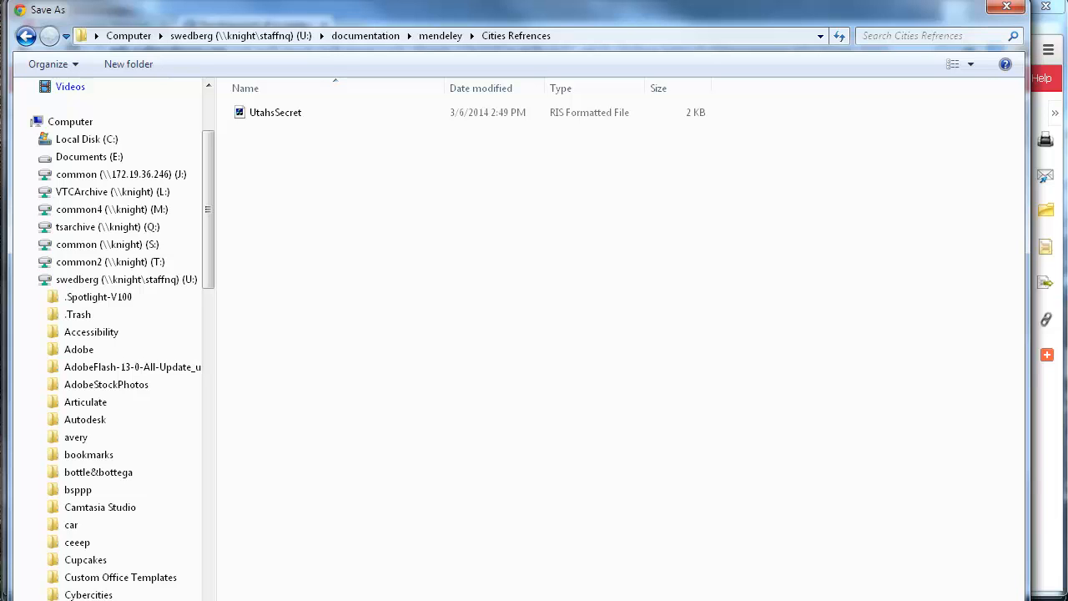
key(Return)
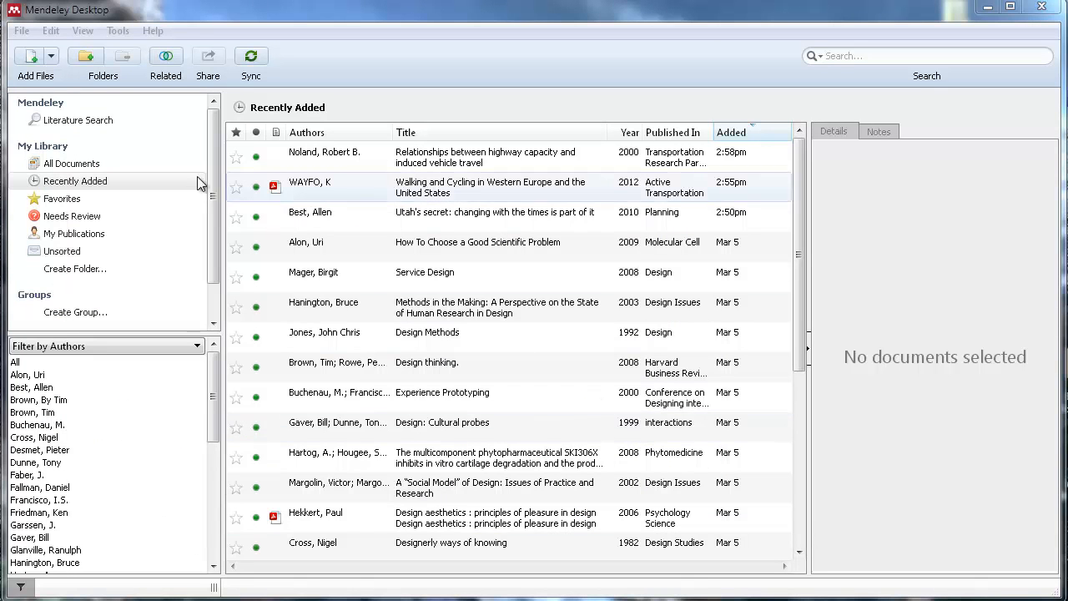
Step: Switch to Mendeley Desktop and import the citiarticle2 RIS file into the library
click(34, 60)
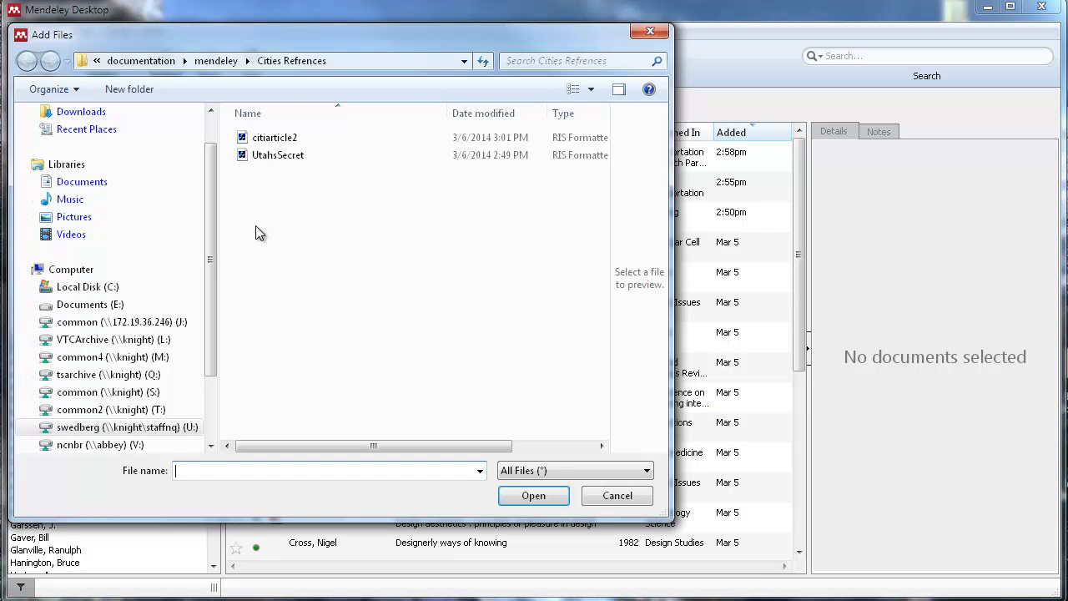
click(265, 138)
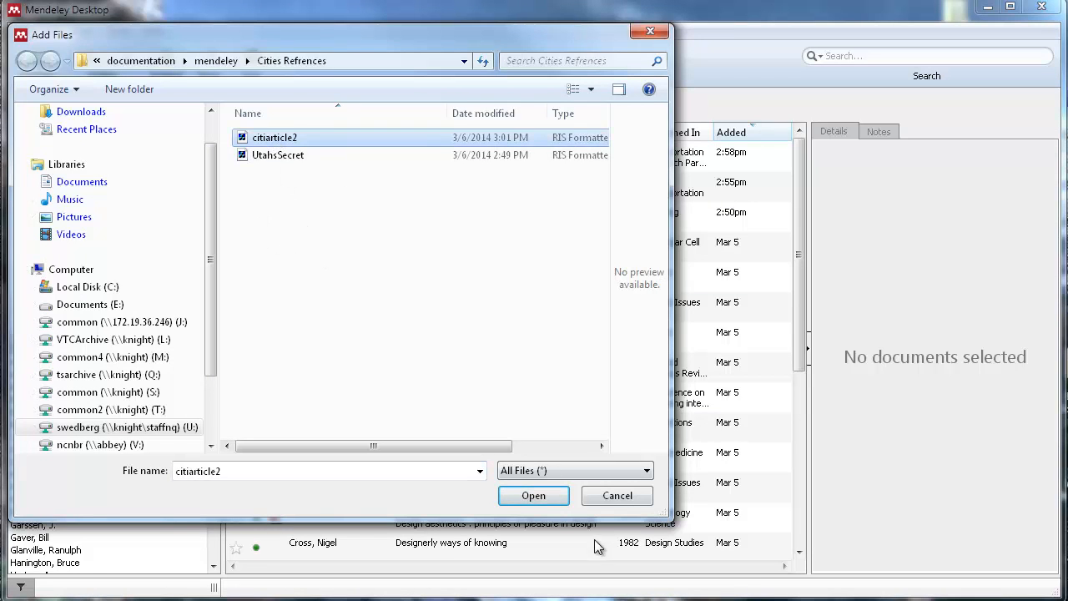
click(544, 497)
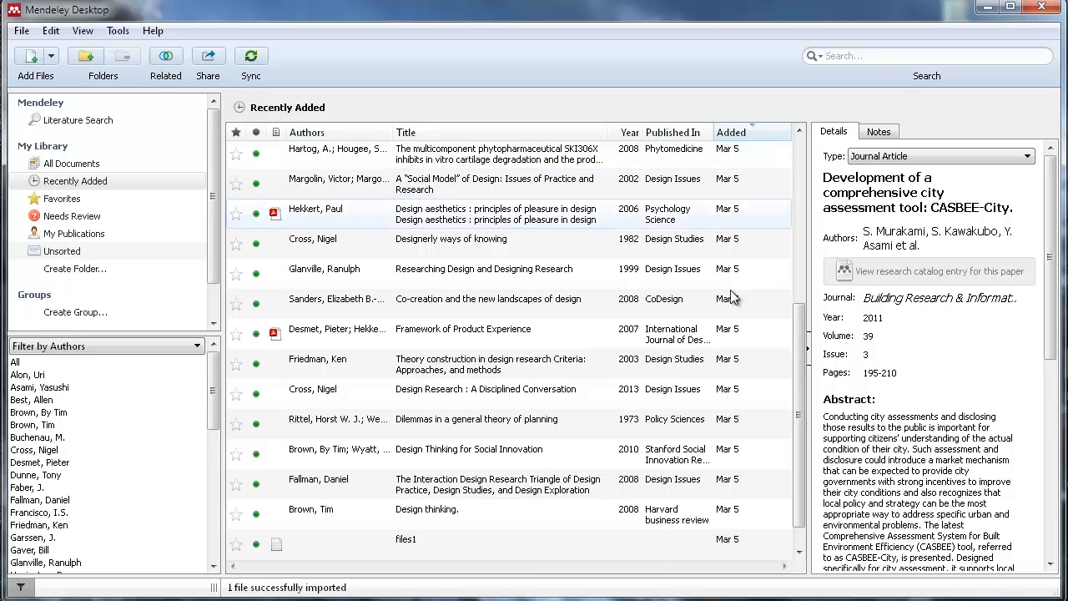
Step: Review the top of the library's document list for the newly imported CASBEE-City reference
drag(793, 372, 791, 167)
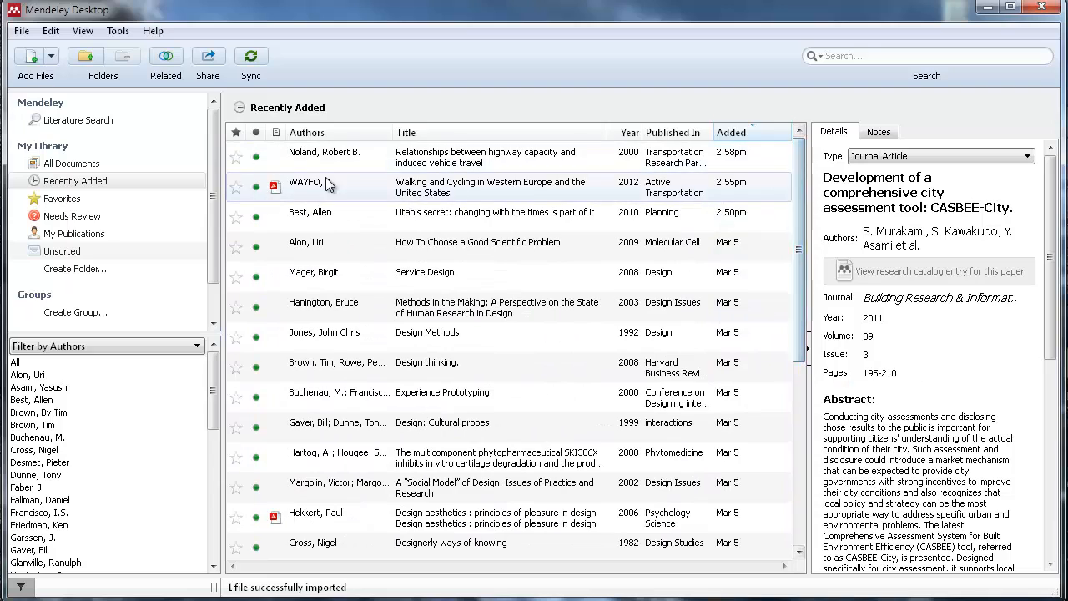
click(104, 185)
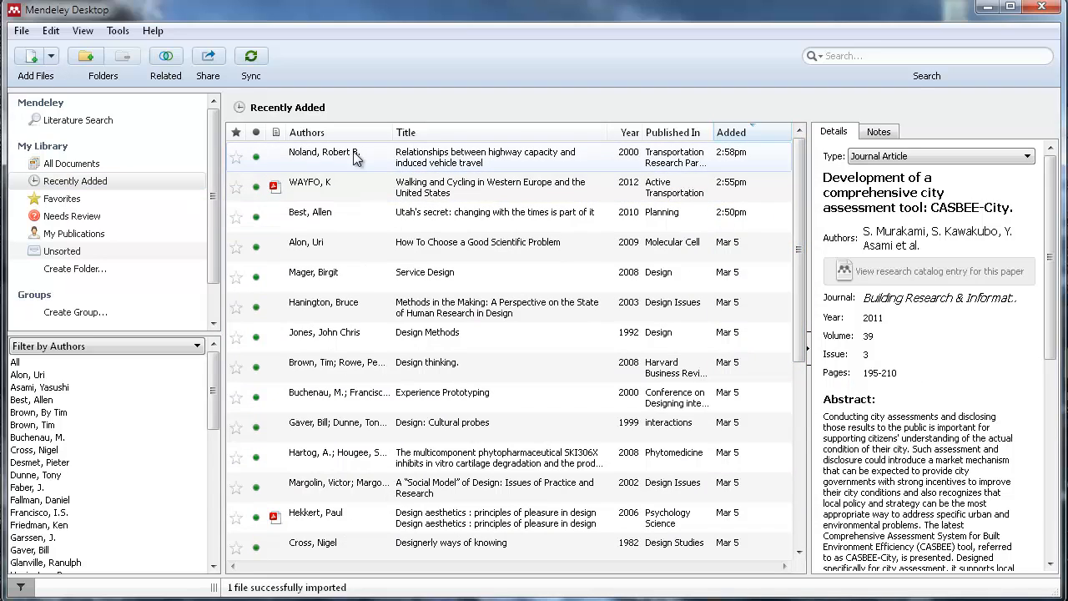
click(86, 183)
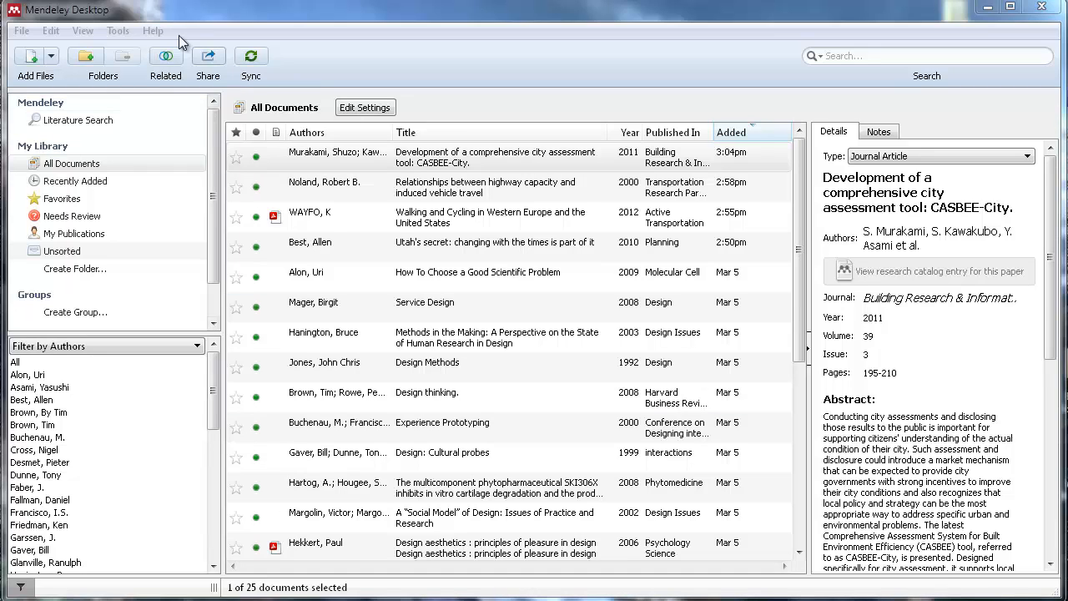
Step: Install the MS Word plugin from Mendeley and dismiss the installation notice
click(117, 33)
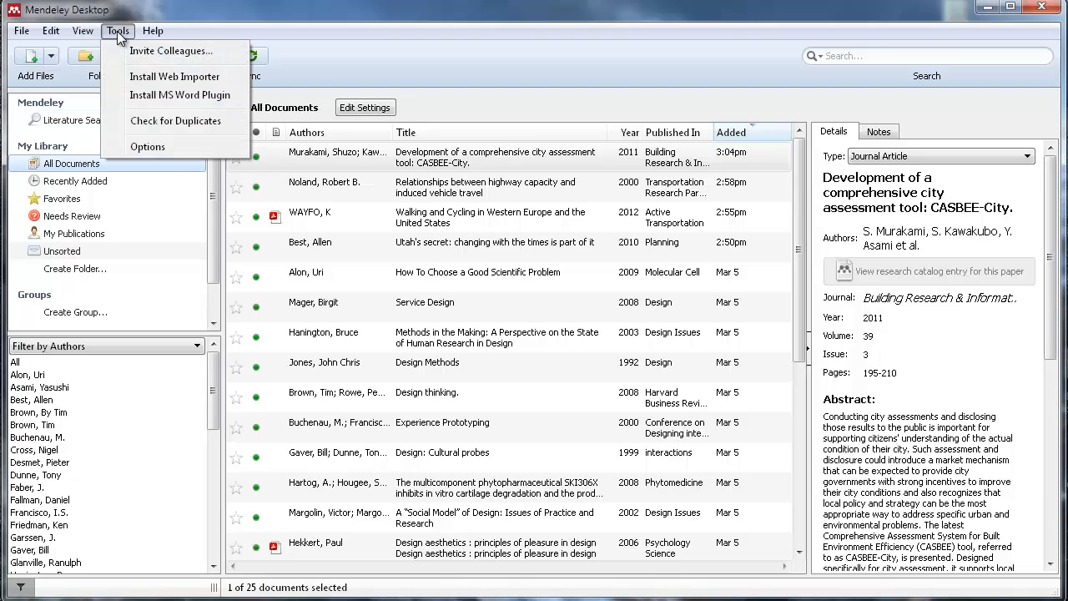
click(179, 94)
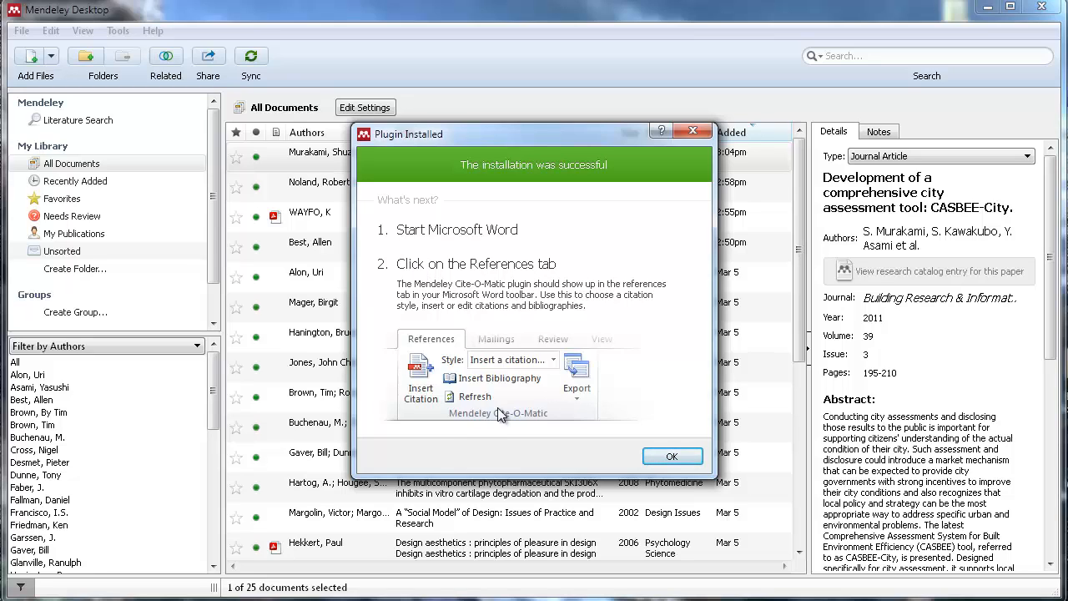
click(673, 457)
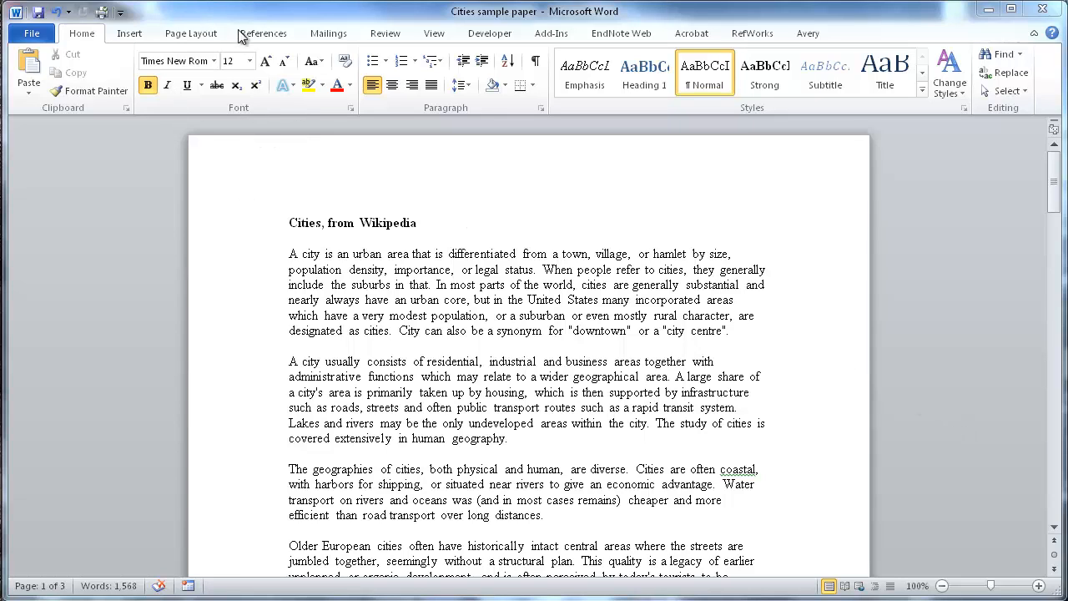
Step: Insert a Mendeley citation for the 2000 article 'Relationships between highway capacity and induced vehicle travel' at the end of the first paragraph
click(263, 34)
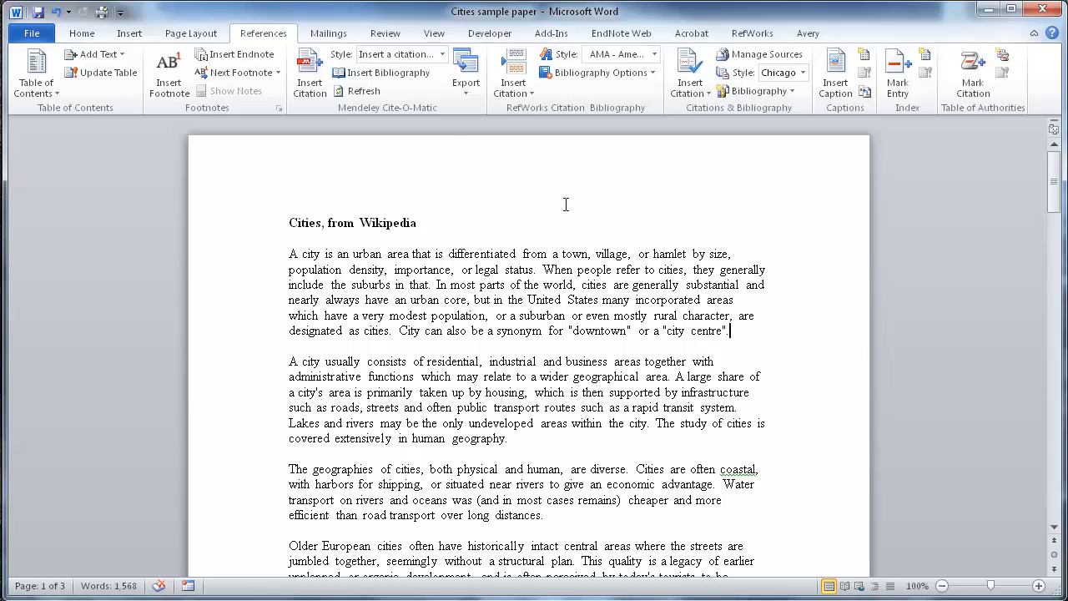
click(316, 70)
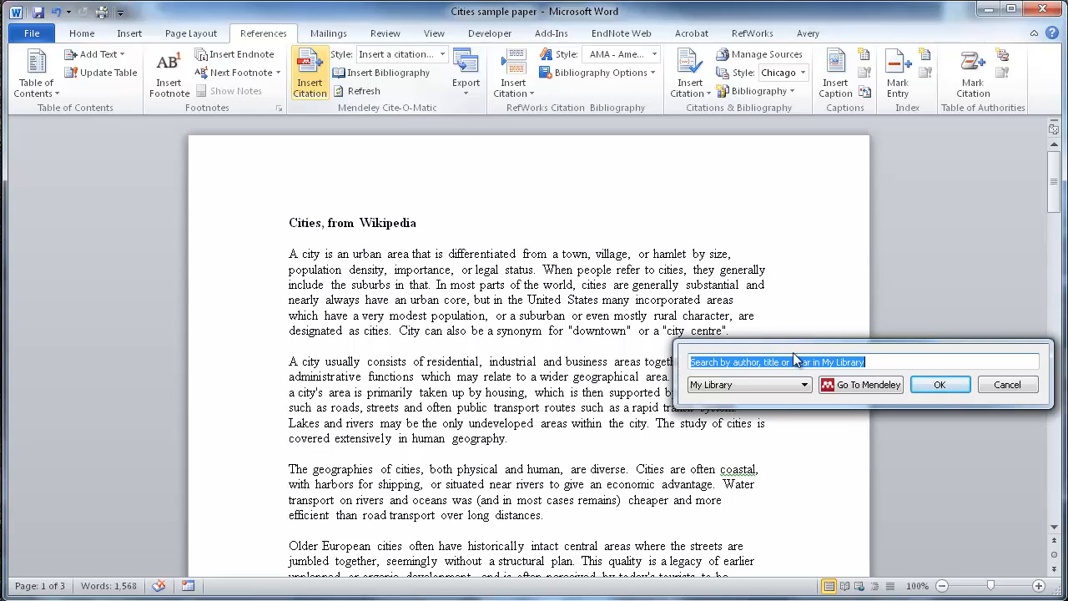
drag(781, 342, 583, 238)
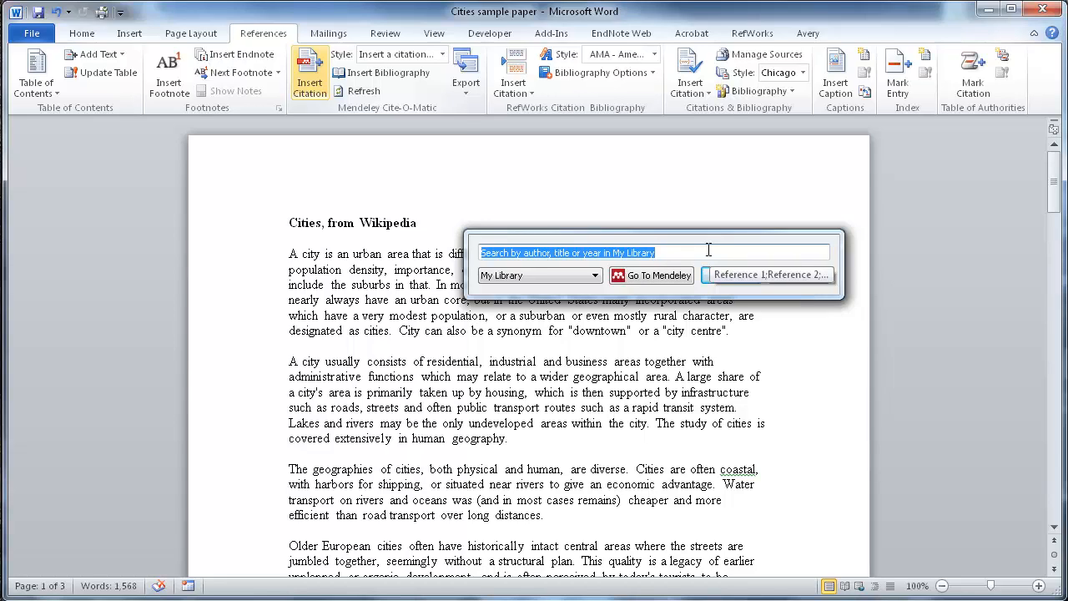
text(nola)
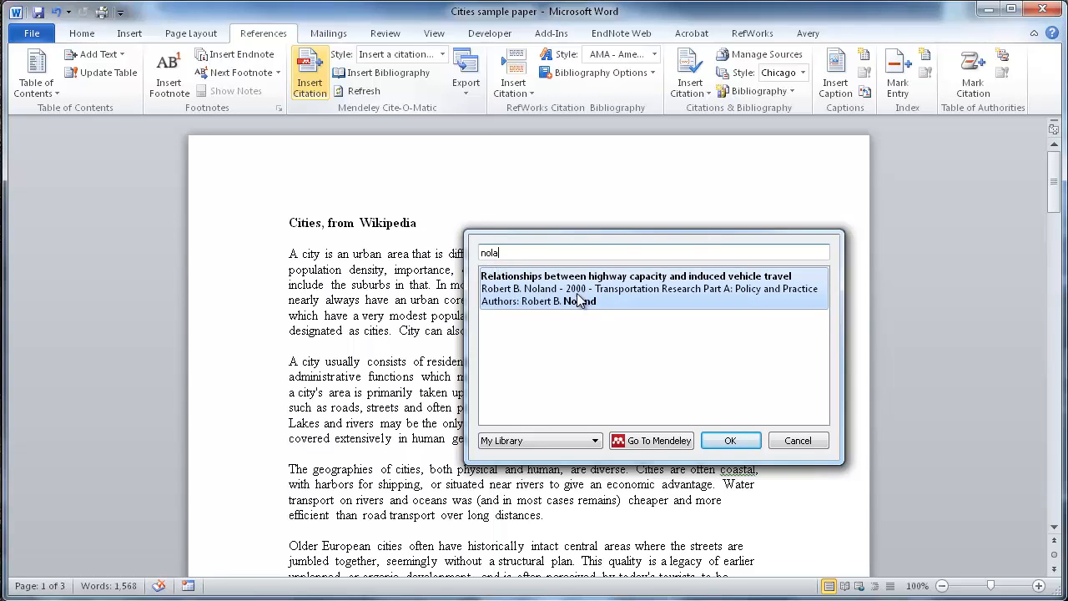
double_click(589, 304)
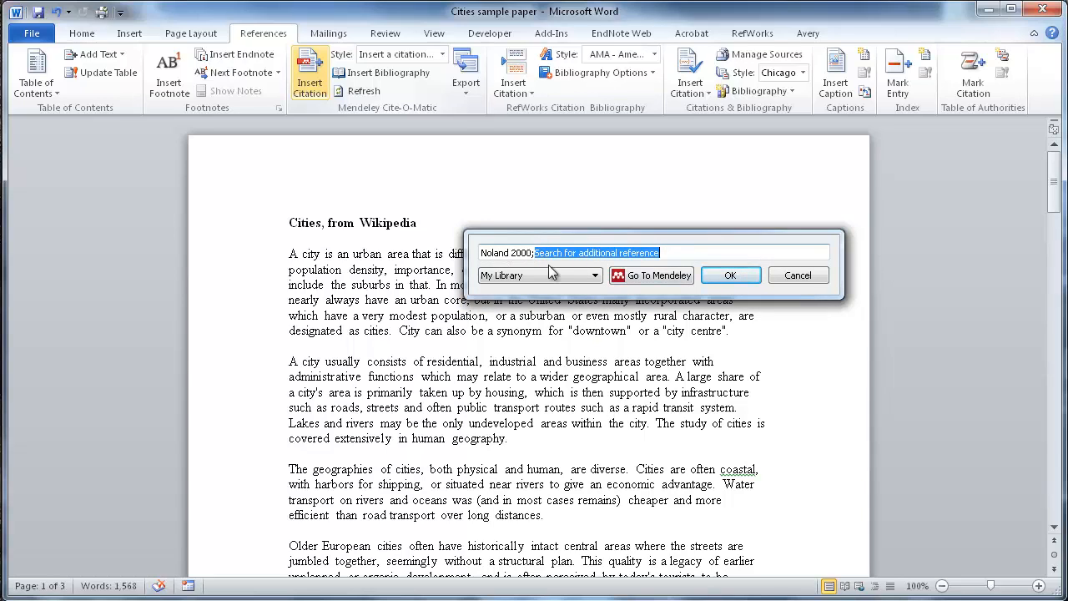
click(730, 276)
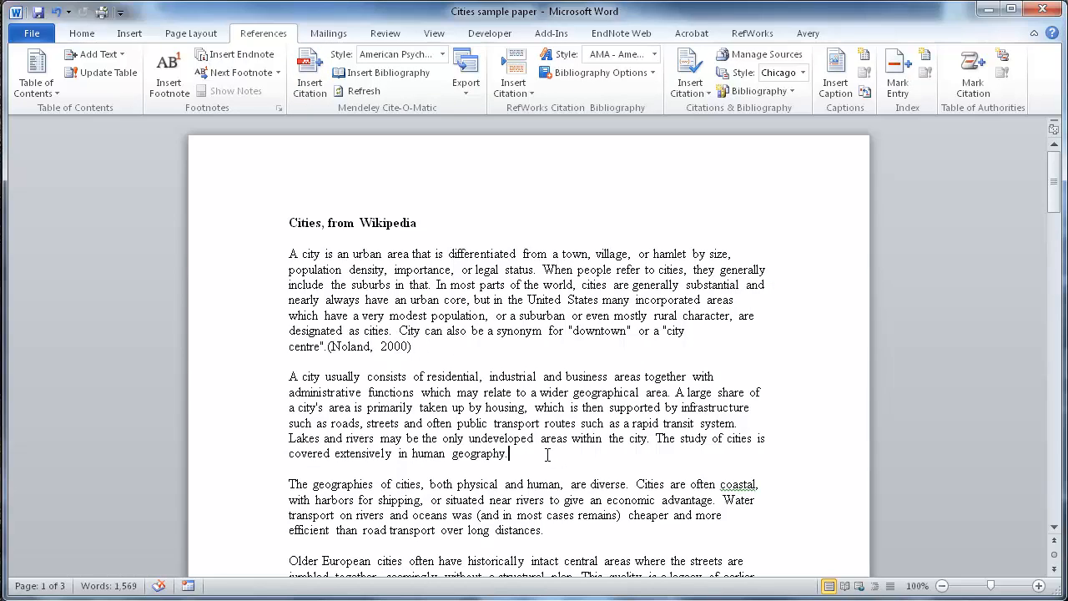
Step: Search Mendeley for 'ci' and cite the 2011 article on developing a comprehensive city assessment at the end of the second paragraph
click(309, 73)
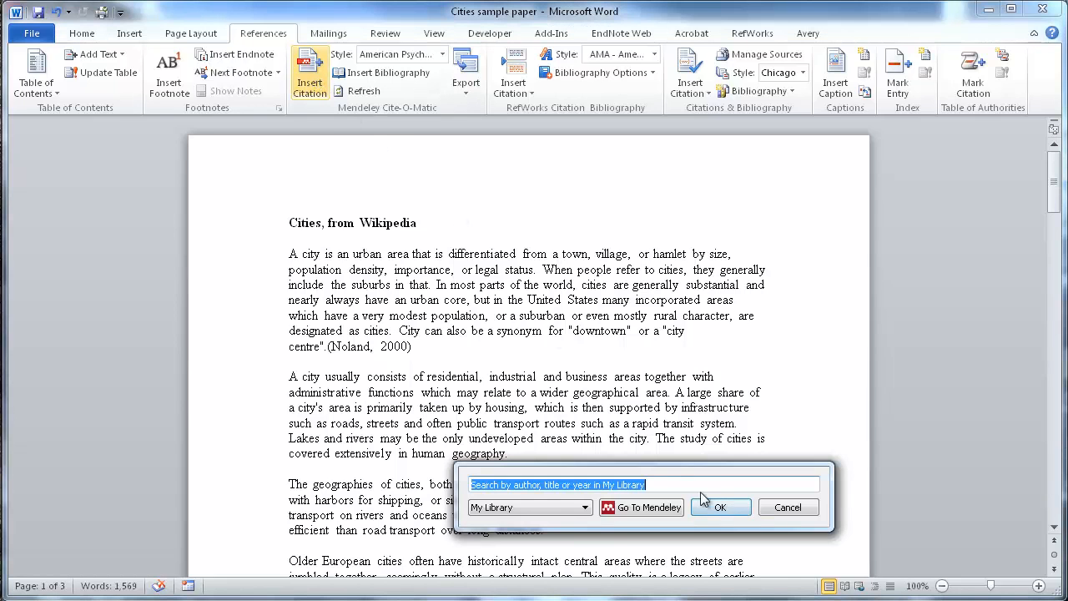
text(ci)
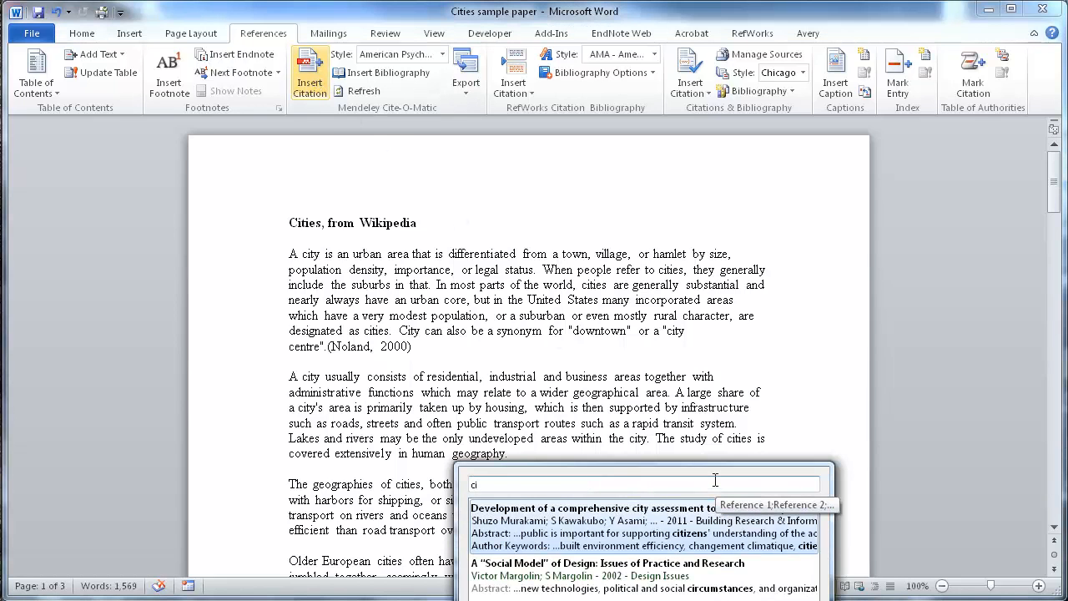
click(659, 524)
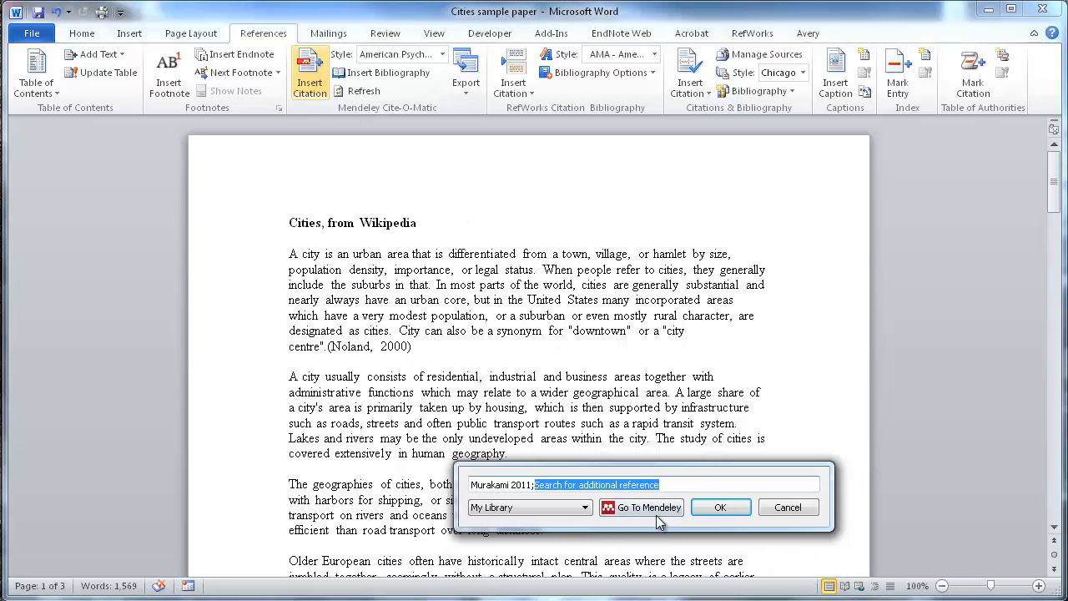
click(719, 507)
Step: Cite the 2002 article 'A "Social Model" of Design: Issues of Practice and Research' after 'economic advantage.' in the third paragraph
scroll(620, 467, down, 1)
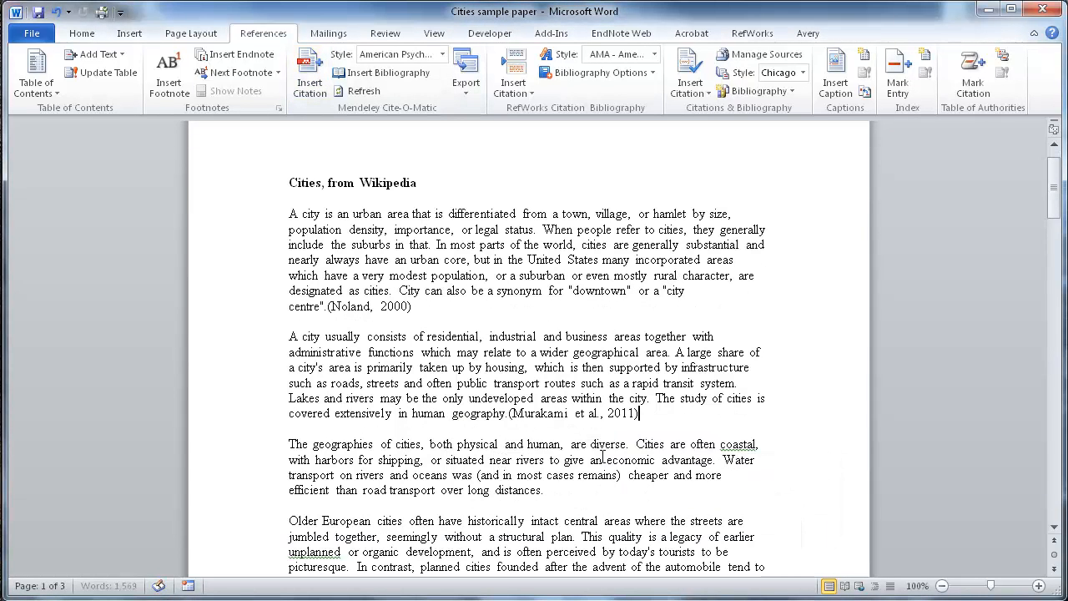
click(718, 461)
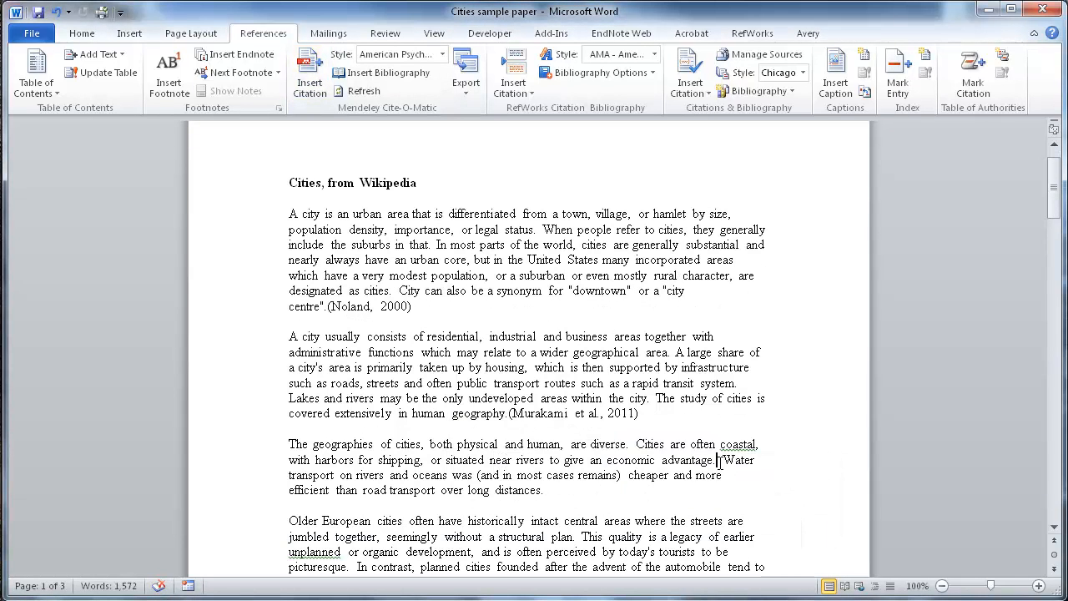
click(308, 75)
text(c)
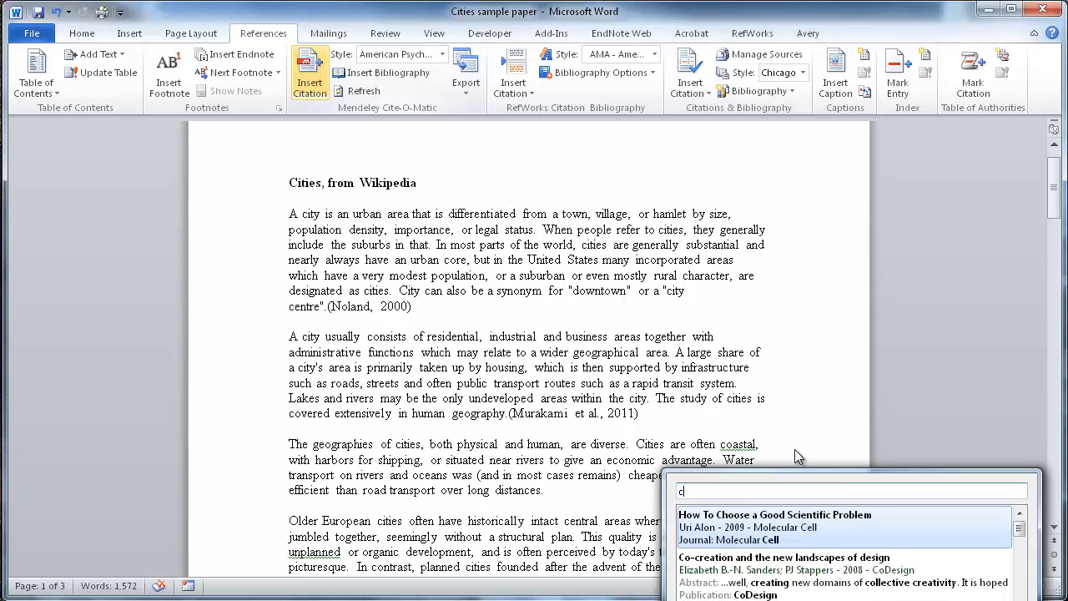
text(i)
click(833, 585)
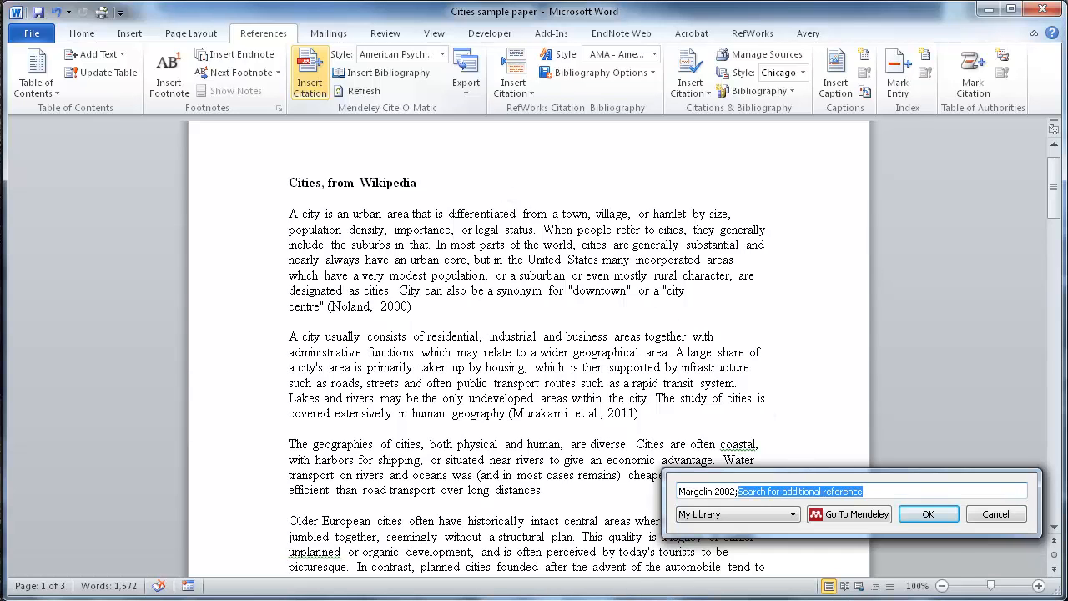
click(928, 514)
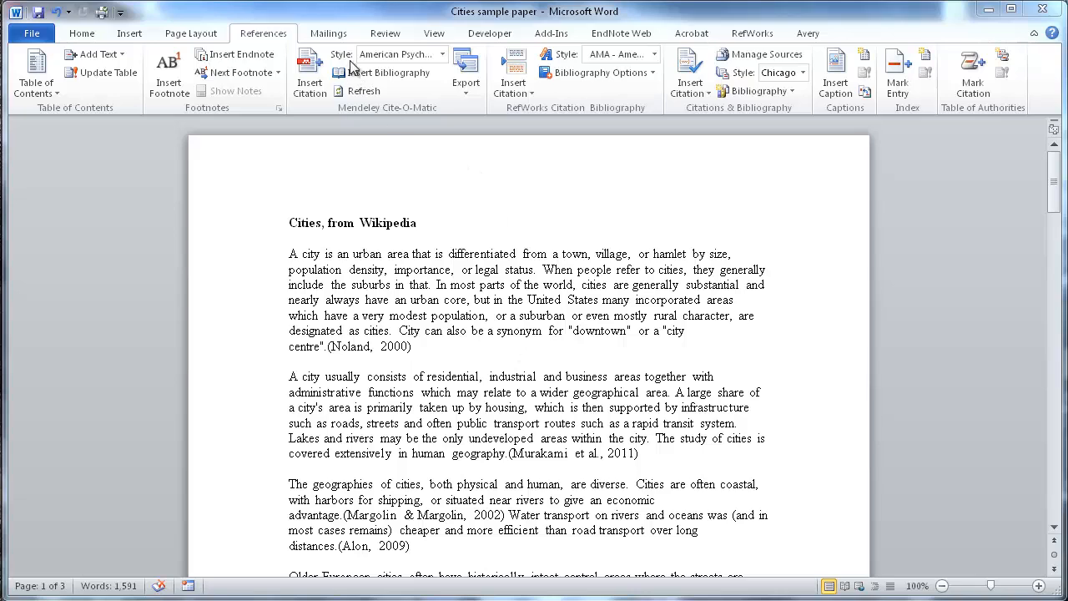
Step: Set the Mendeley citation style of the paper to American Medical Association
click(443, 55)
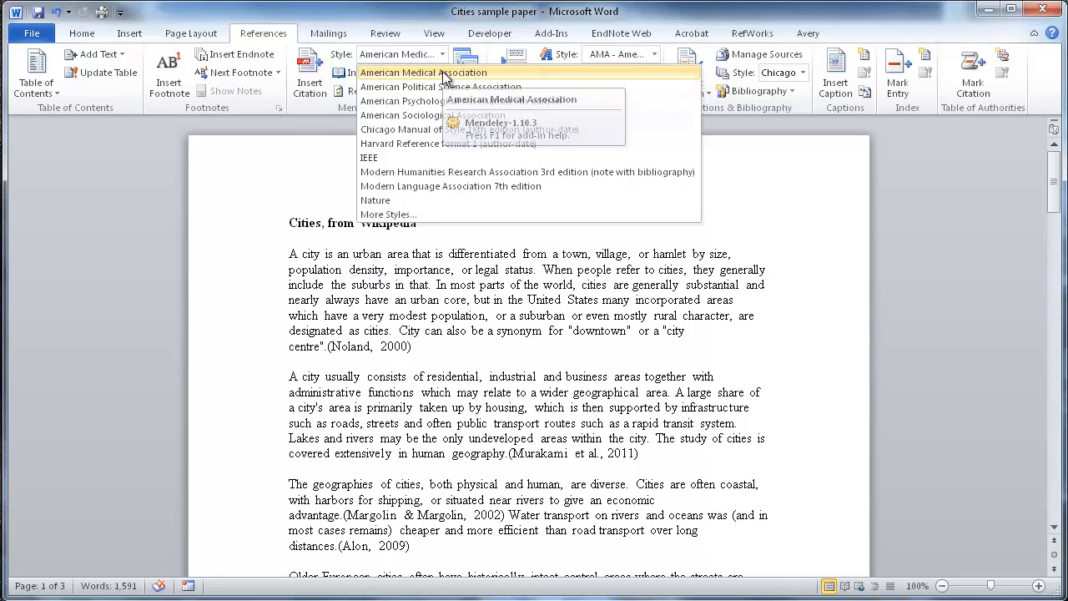
click(442, 73)
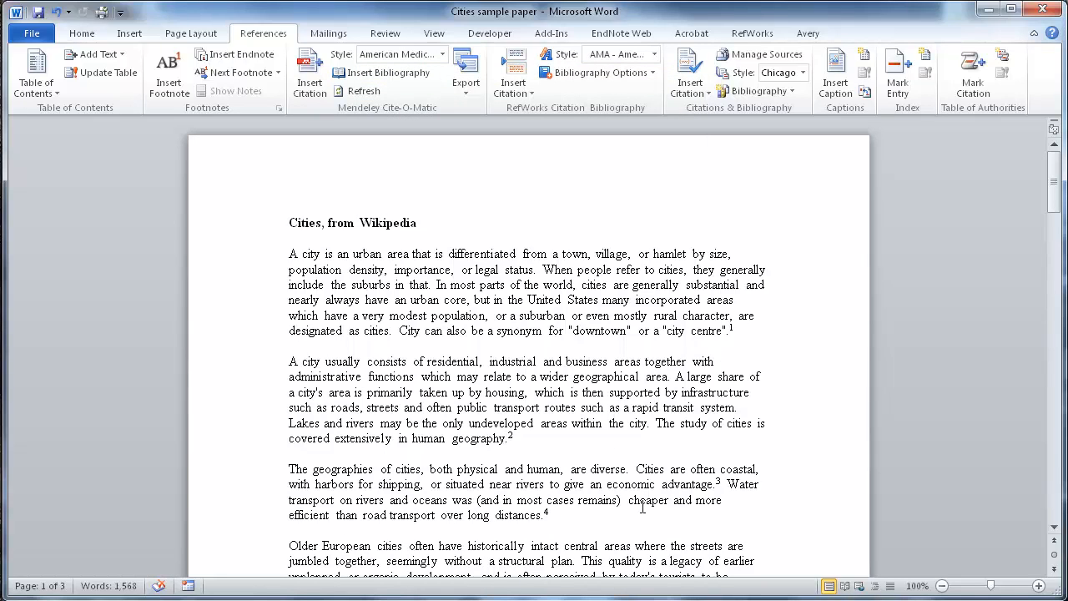
Step: Try the Chicago Manual of Style 16th edition (author-date) citation style, and return to American Medical Association
click(442, 54)
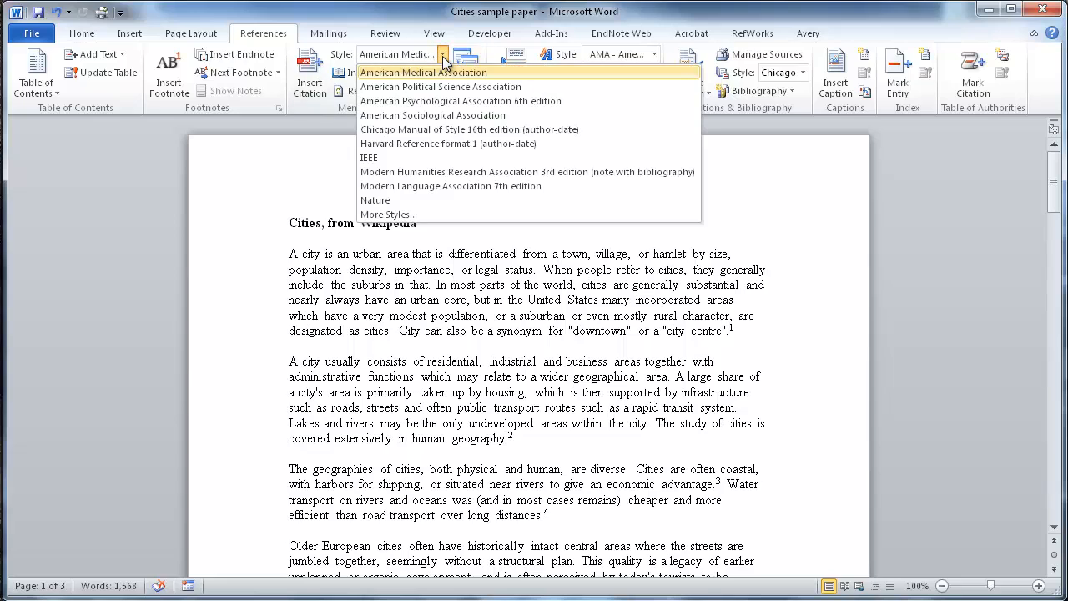
click(454, 129)
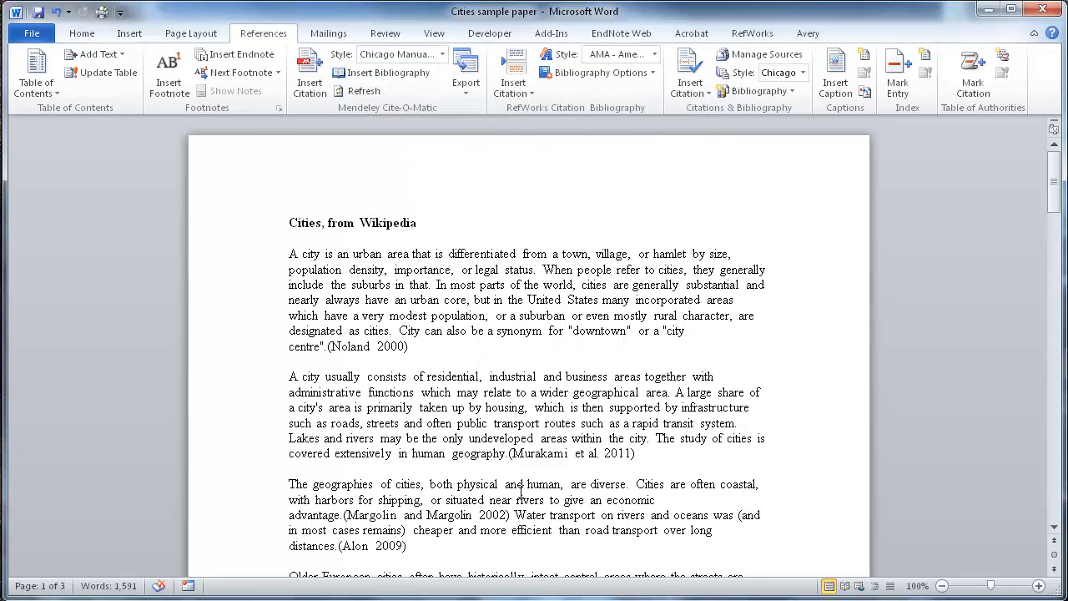
click(442, 54)
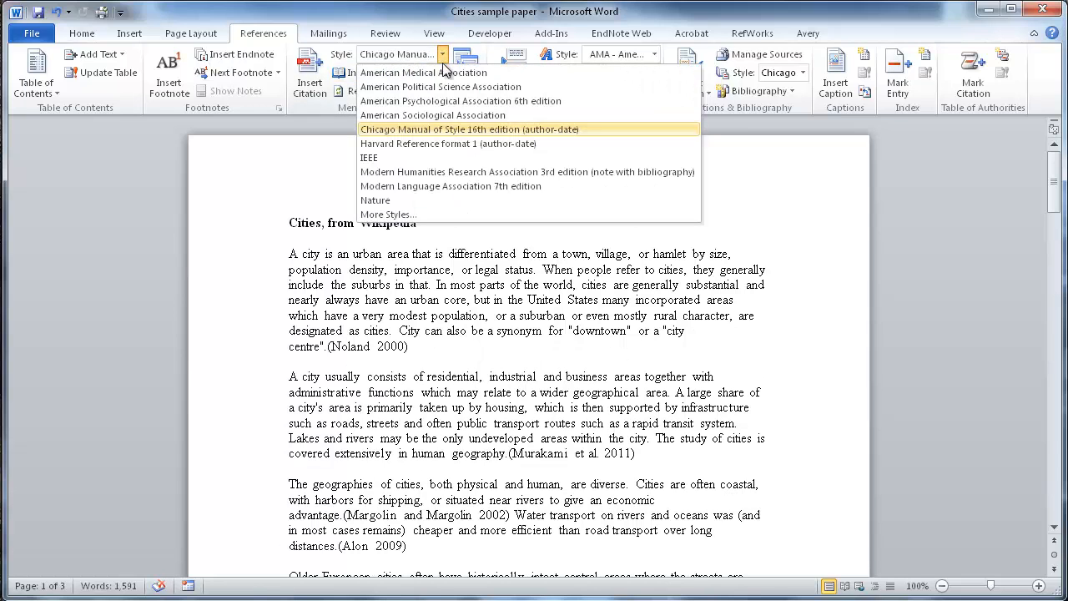
click(442, 72)
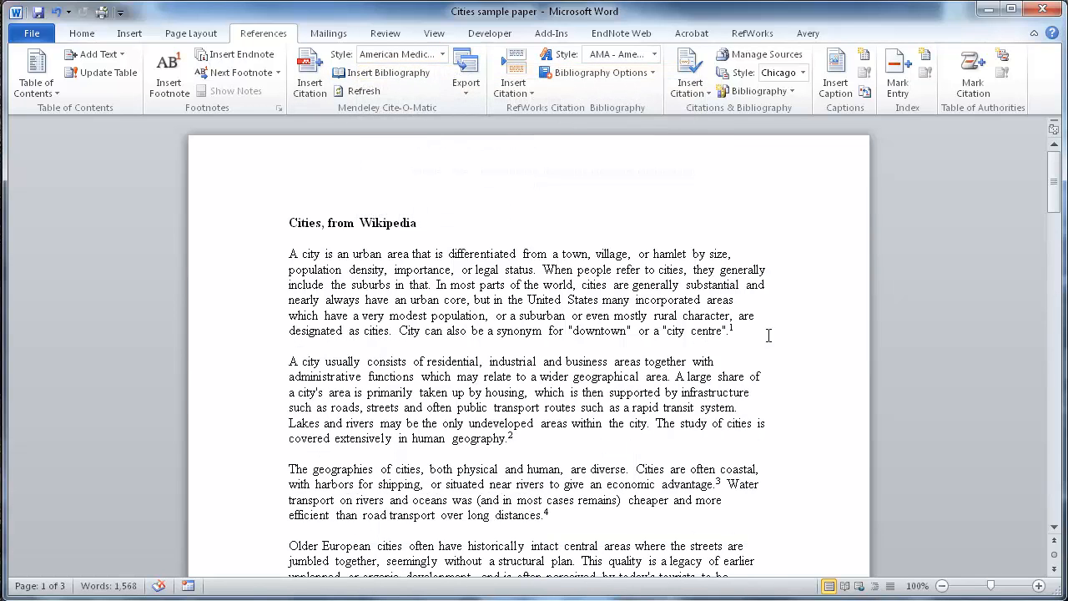
Step: Search Mendeley for 'j' and cite the 2000 work 'Experience Prototyping' after 'impractical to navigate on foot.' in the paragraph on older European cities
scroll(777, 477, down, 7)
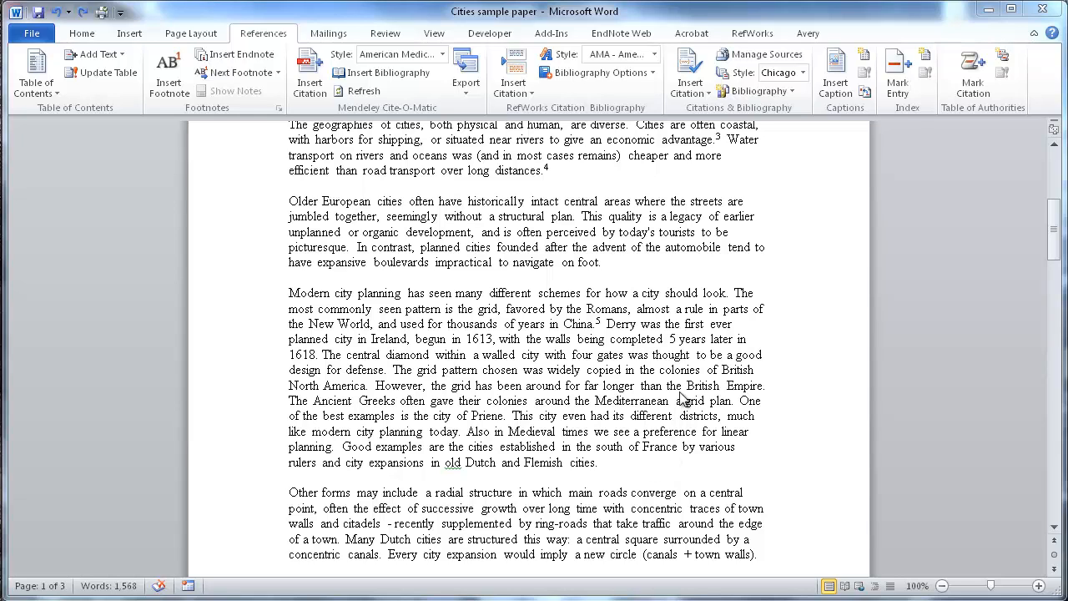
click(610, 262)
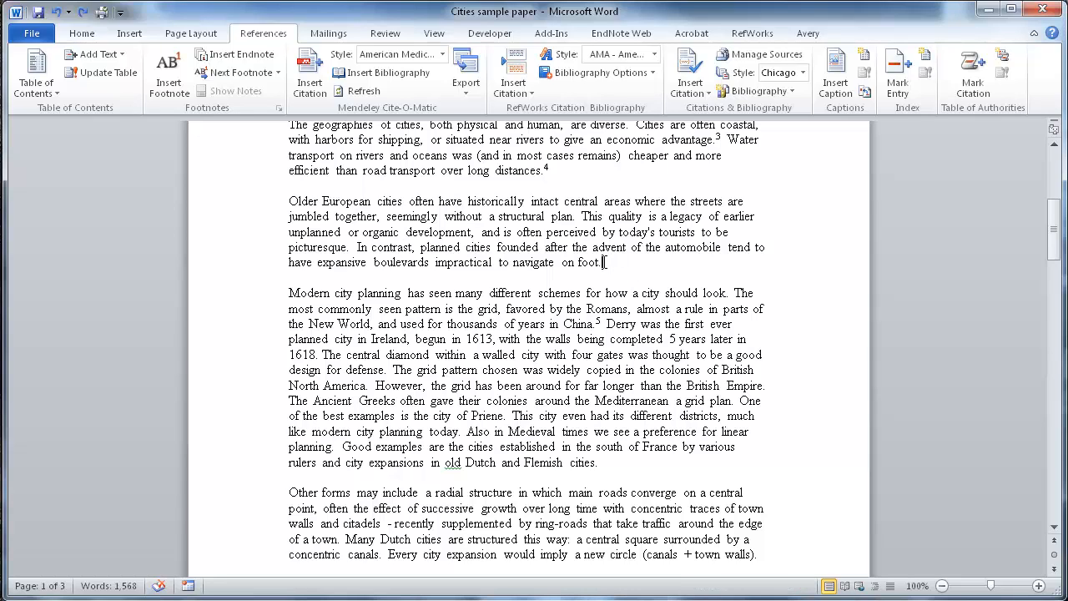
click(317, 71)
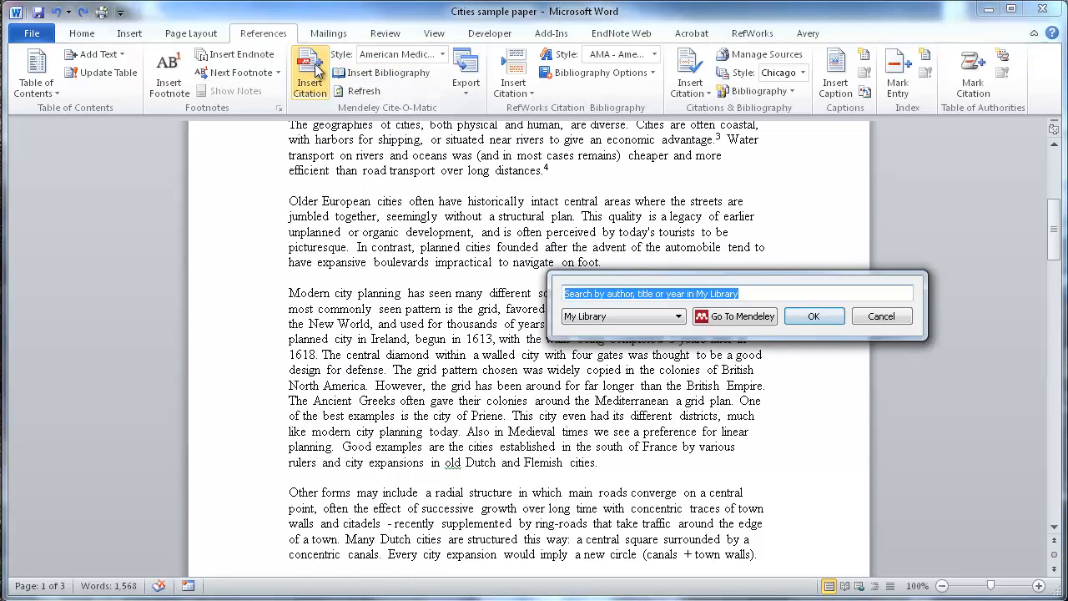
text(j)
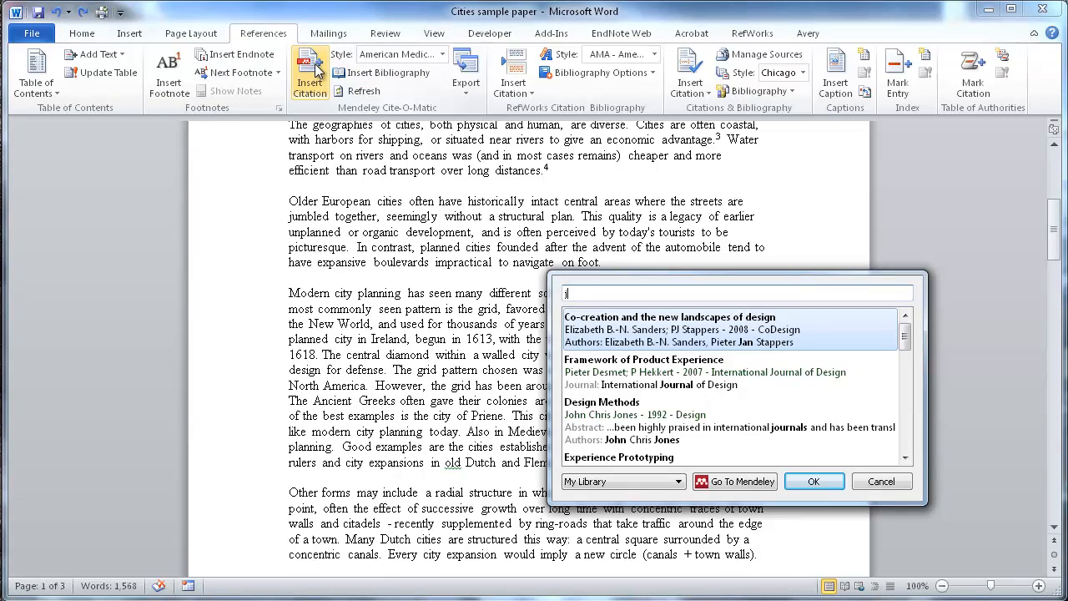
scroll(888, 354, down, 3)
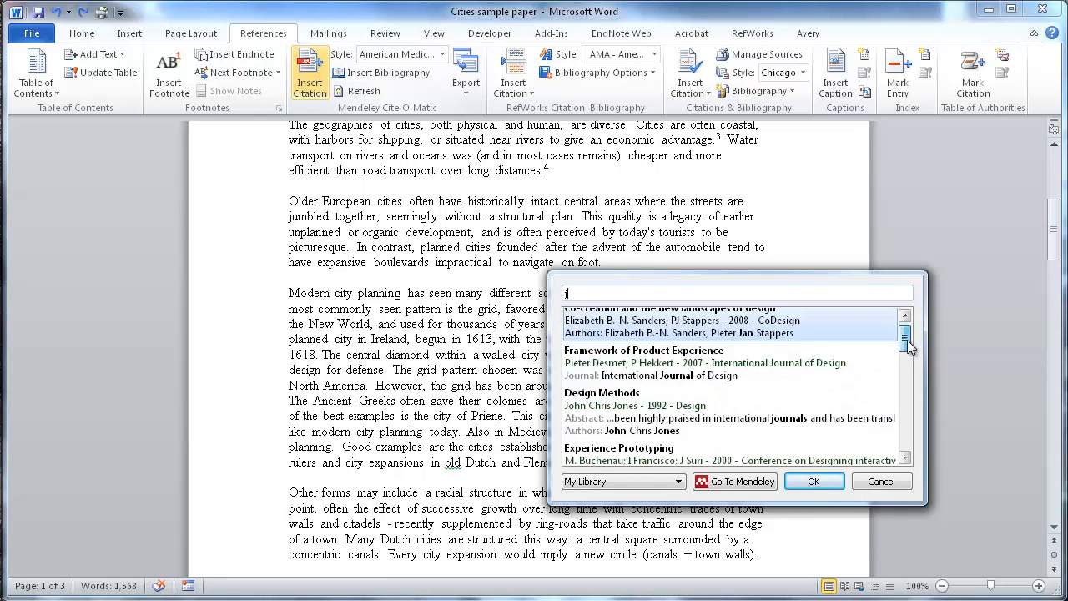
click(766, 408)
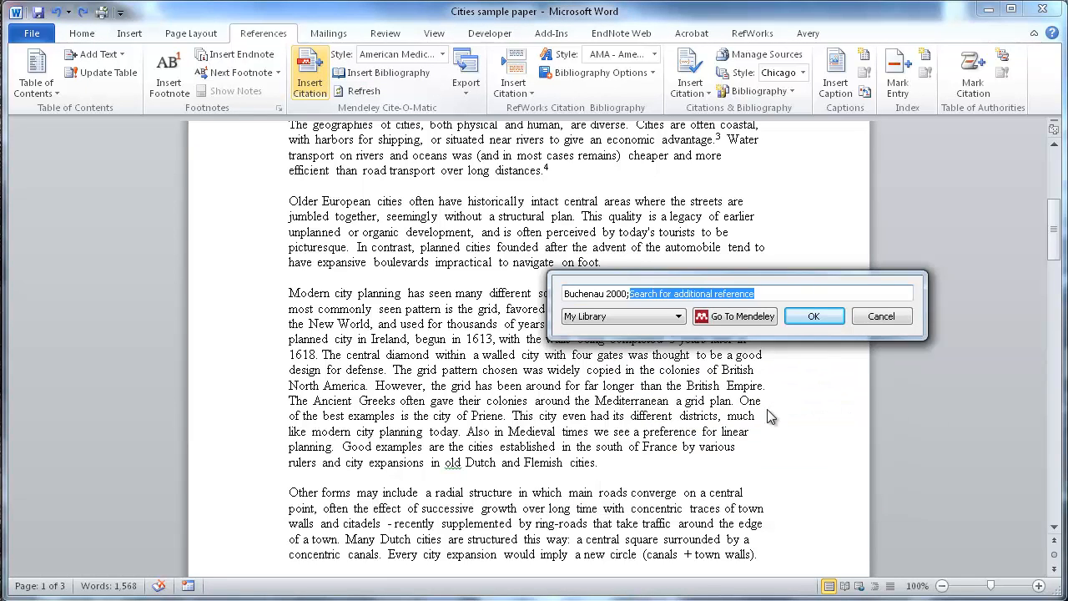
click(810, 316)
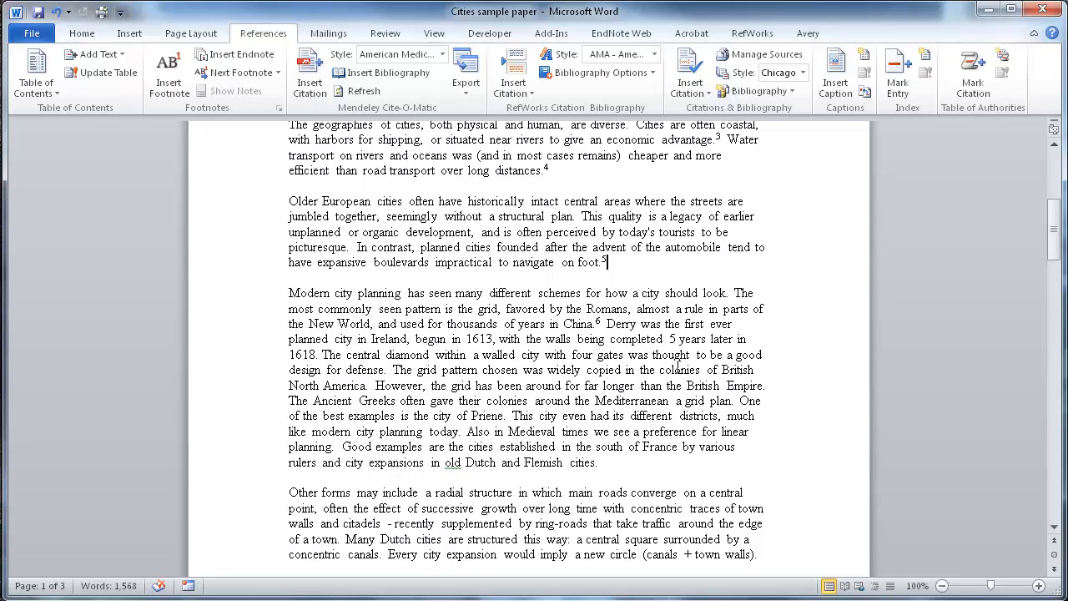
Step: Check the superscript citation numbering after the newly inserted reference across the first two pages
scroll(680, 367, down, 4)
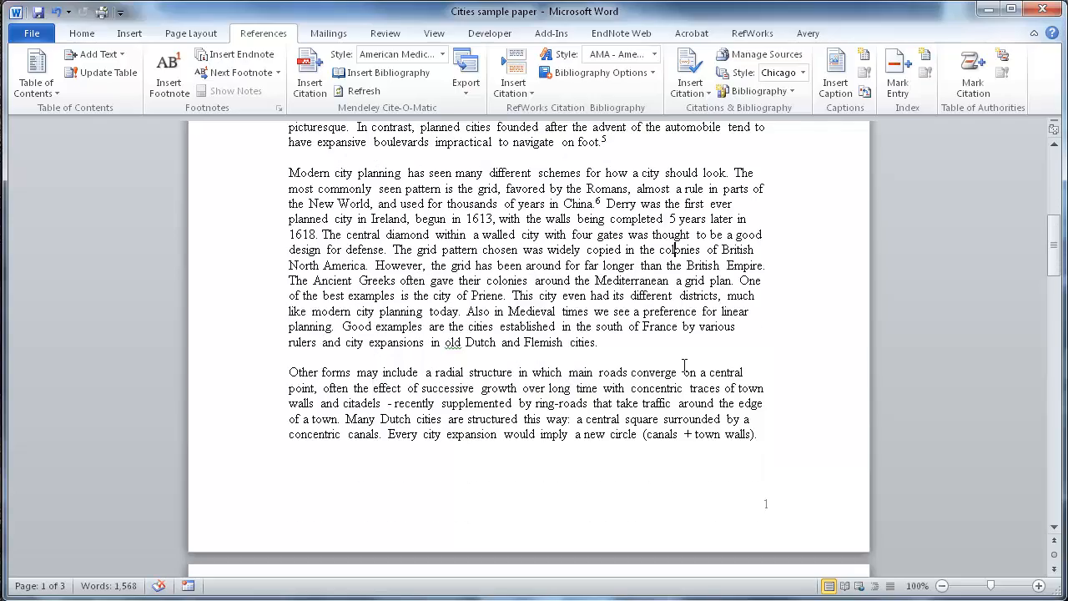
scroll(684, 364, down, 4)
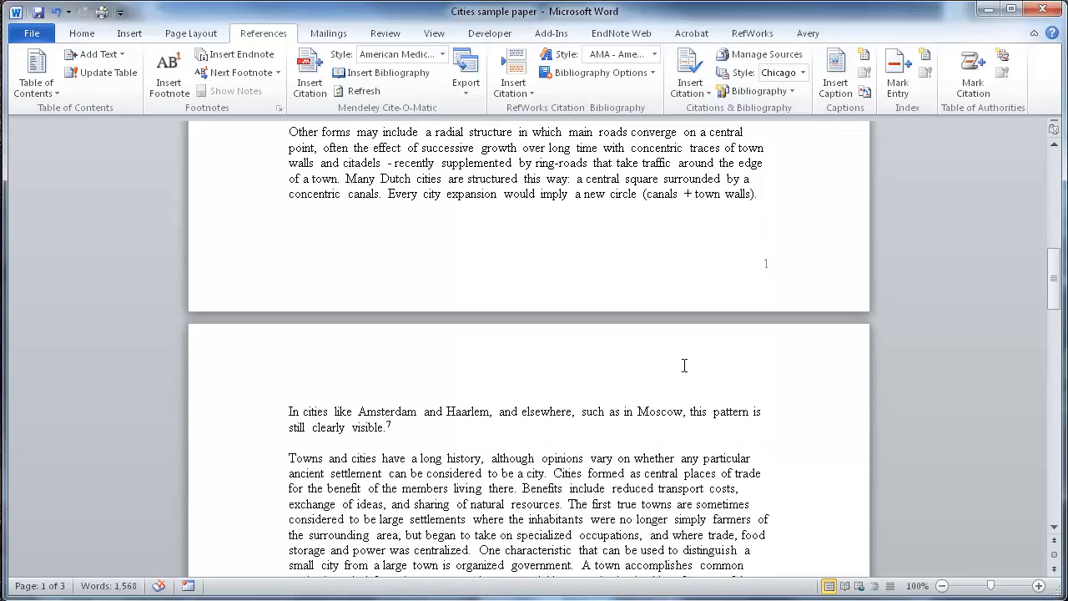
scroll(684, 365, down, 3)
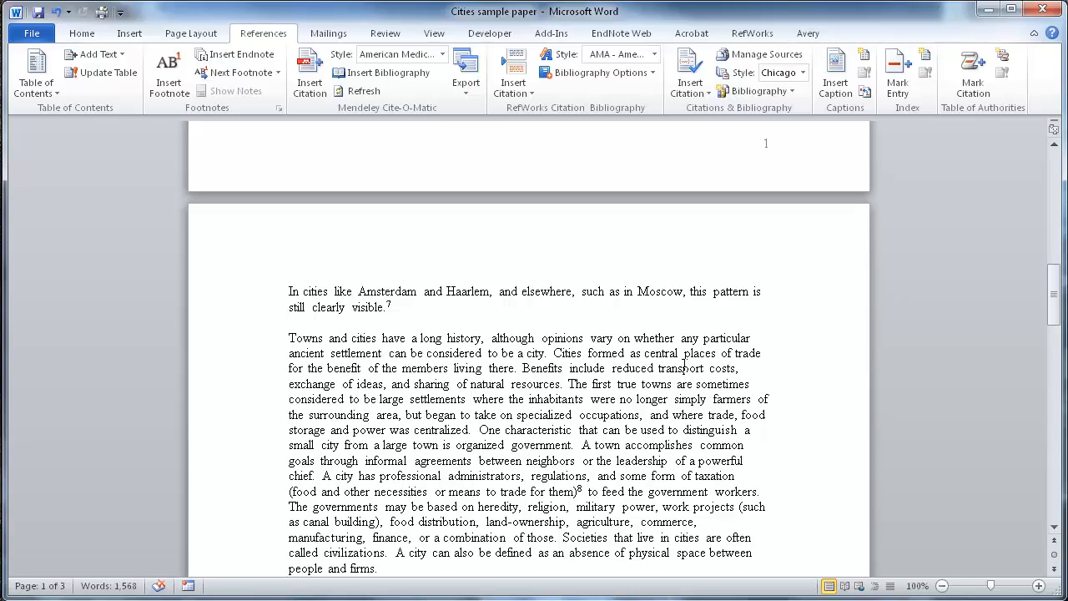
scroll(684, 367, up, 15)
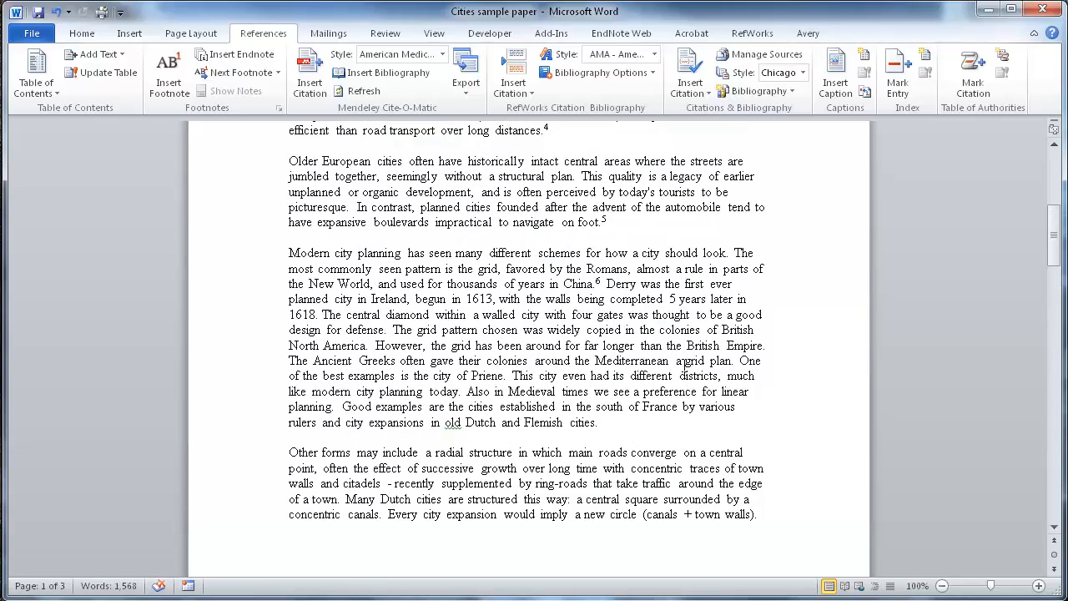
scroll(684, 367, up, 4)
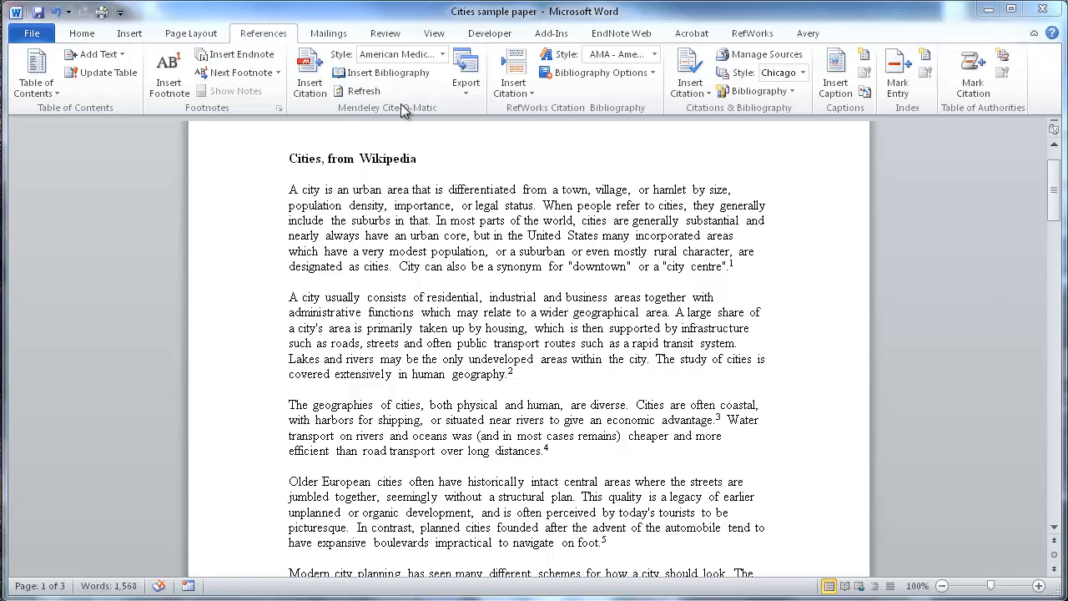
Step: Insert a page break after the last paragraph at the end of the paper
drag(1056, 200, 1055, 284)
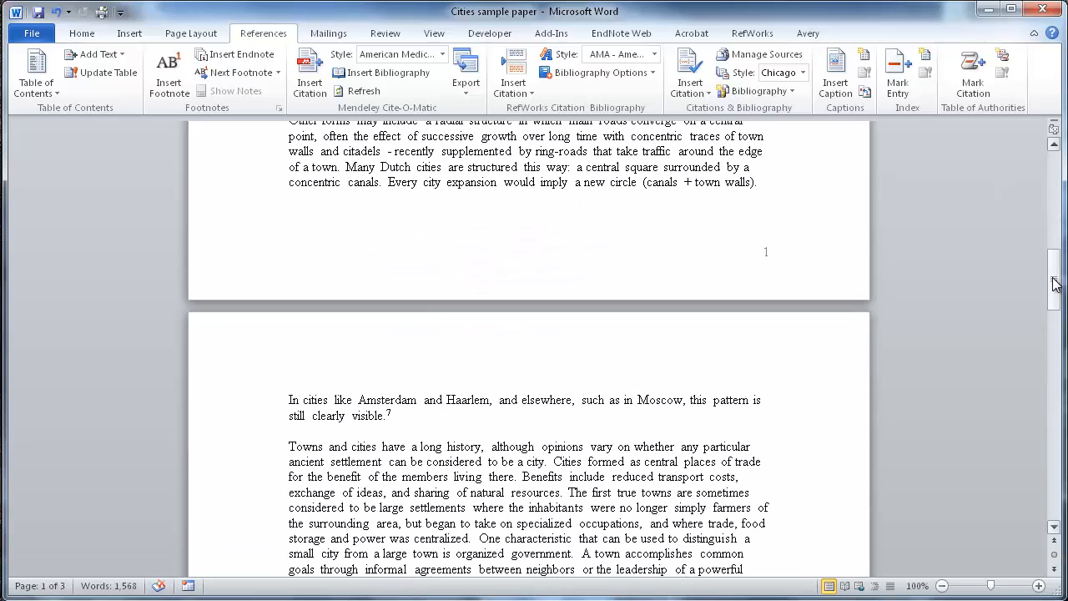
scroll(1055, 284, down, 20)
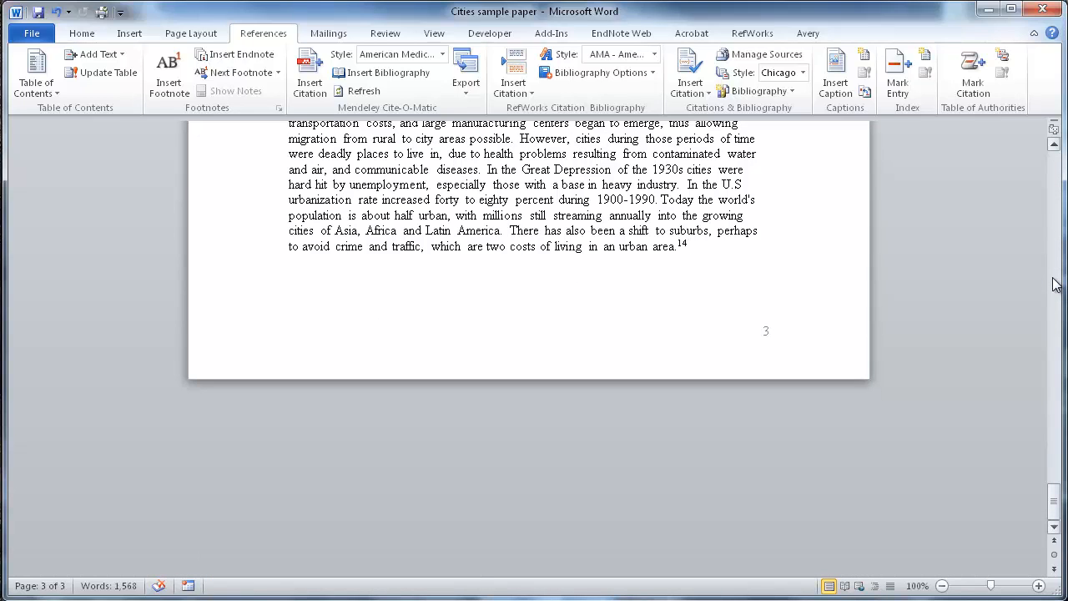
key(ctrl+Return)
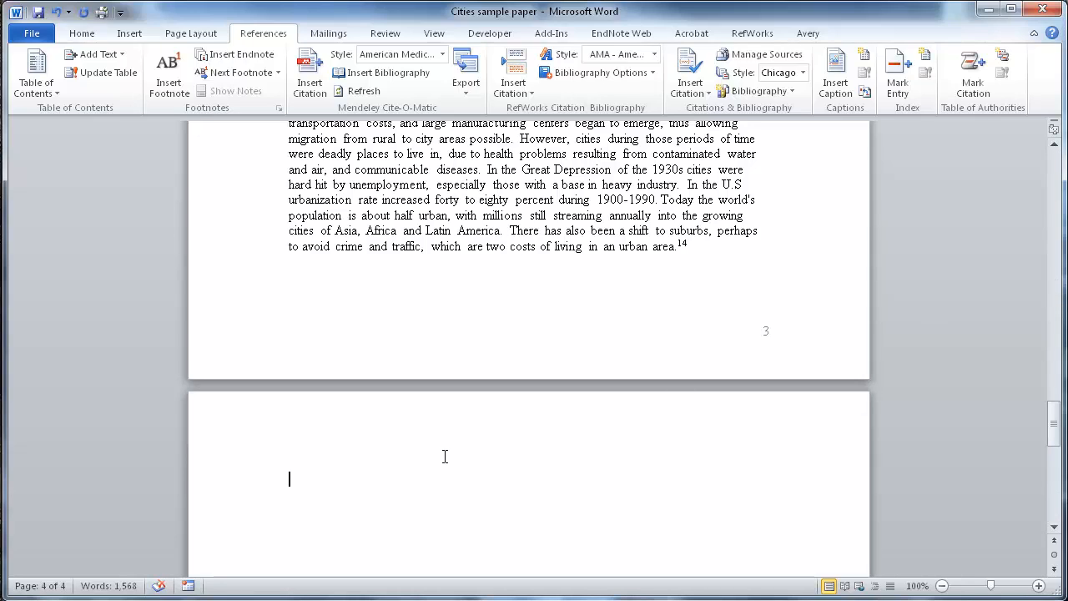
Step: Enter the title 'Works Cited' on the new last page and start a new line below it
text(W)
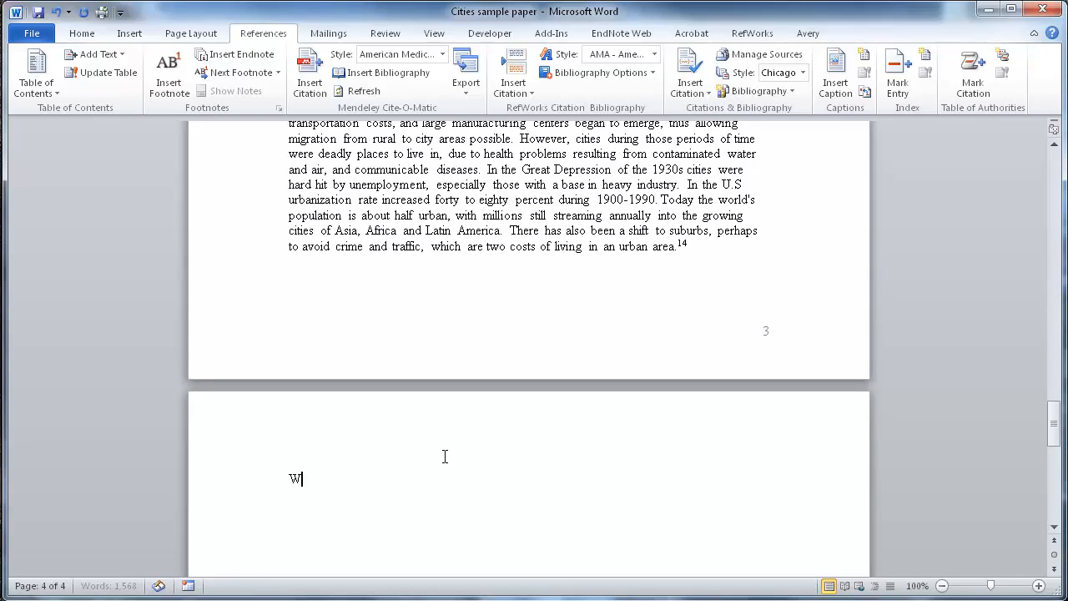
text(orks Cited)
key(Return)
Step: Format the 'Works Cited' title with the Heading 1 style and center it
drag(401, 477, 269, 445)
click(81, 34)
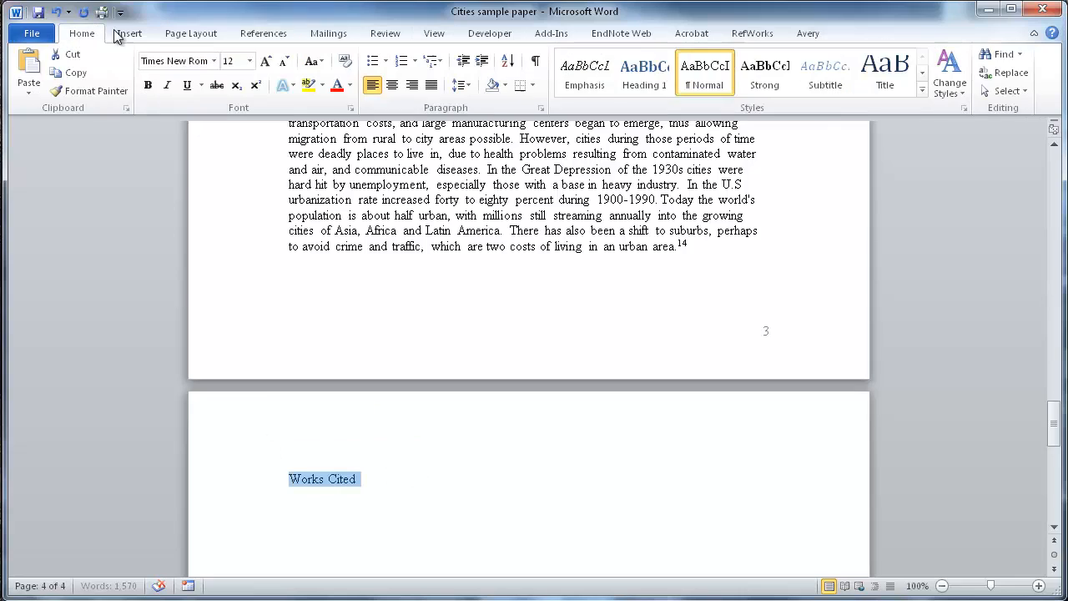
click(392, 85)
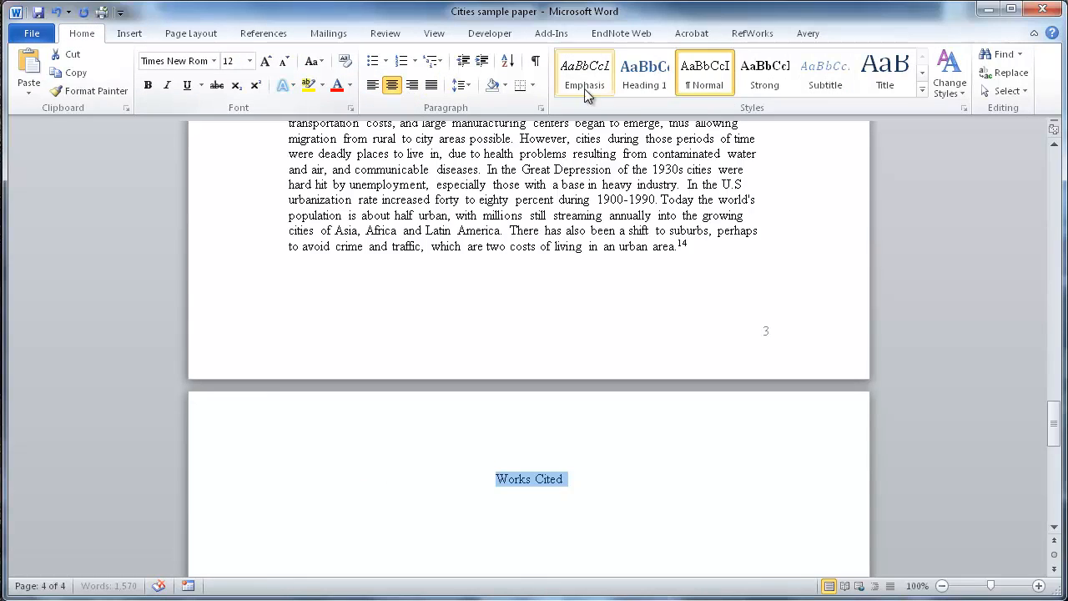
click(644, 73)
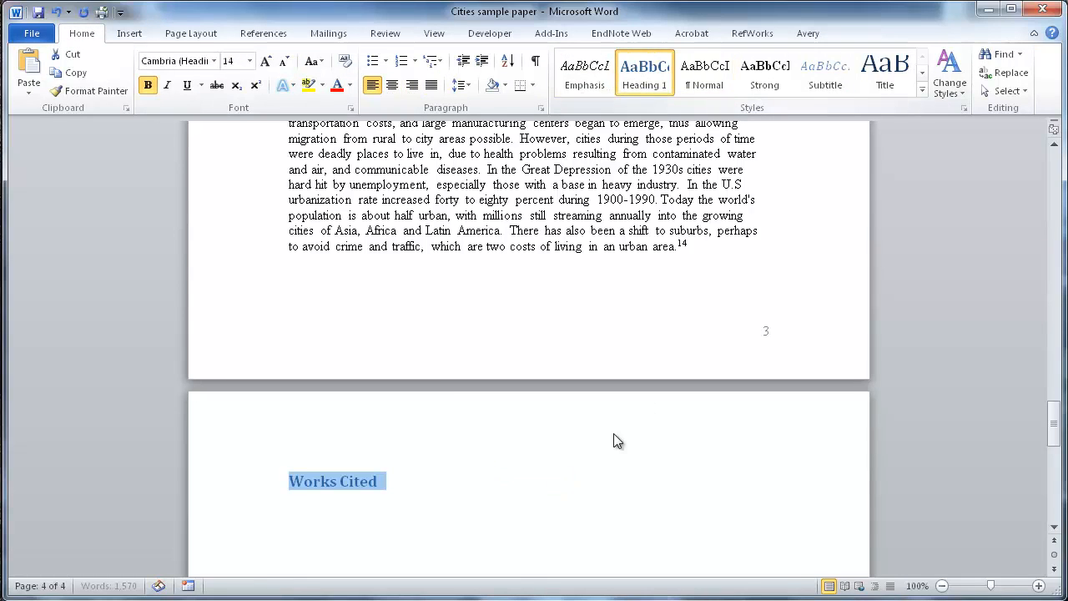
click(392, 85)
Step: Insert the Mendeley bibliography on the empty line below the 'Works Cited' heading
click(435, 513)
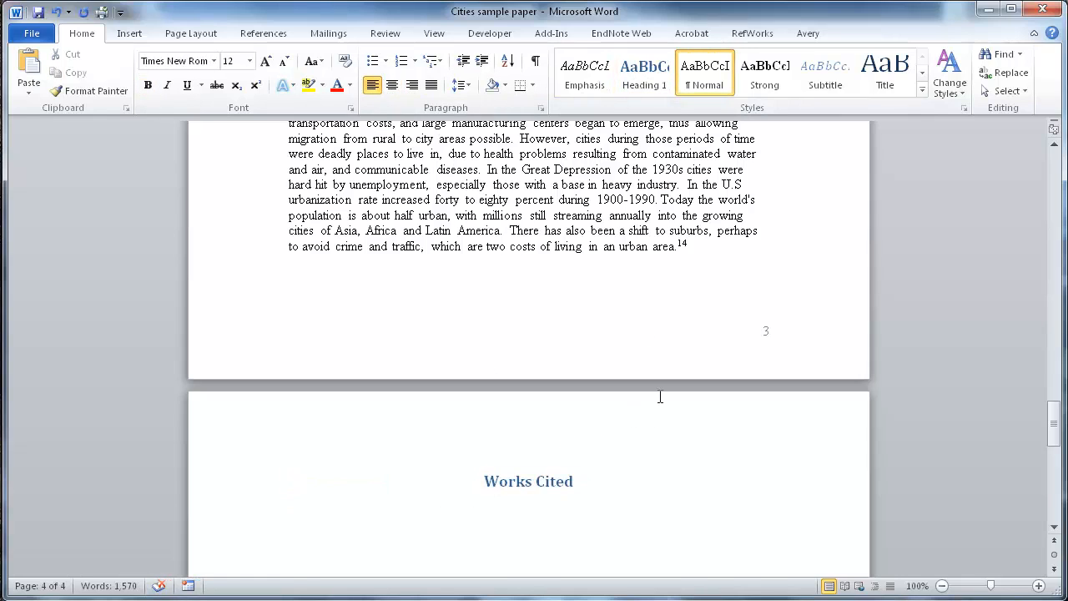
click(262, 34)
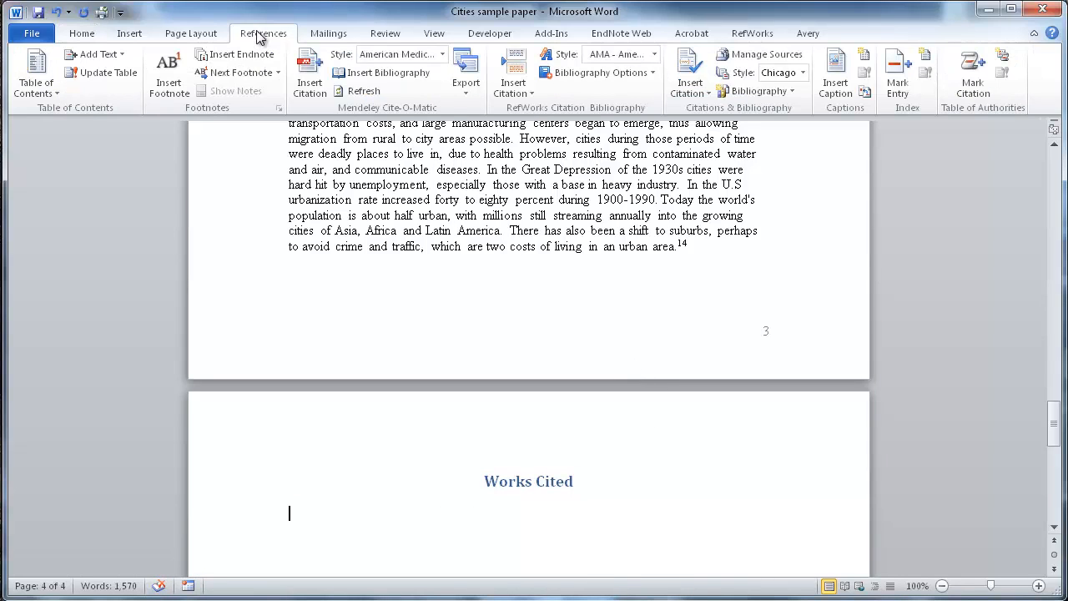
click(395, 76)
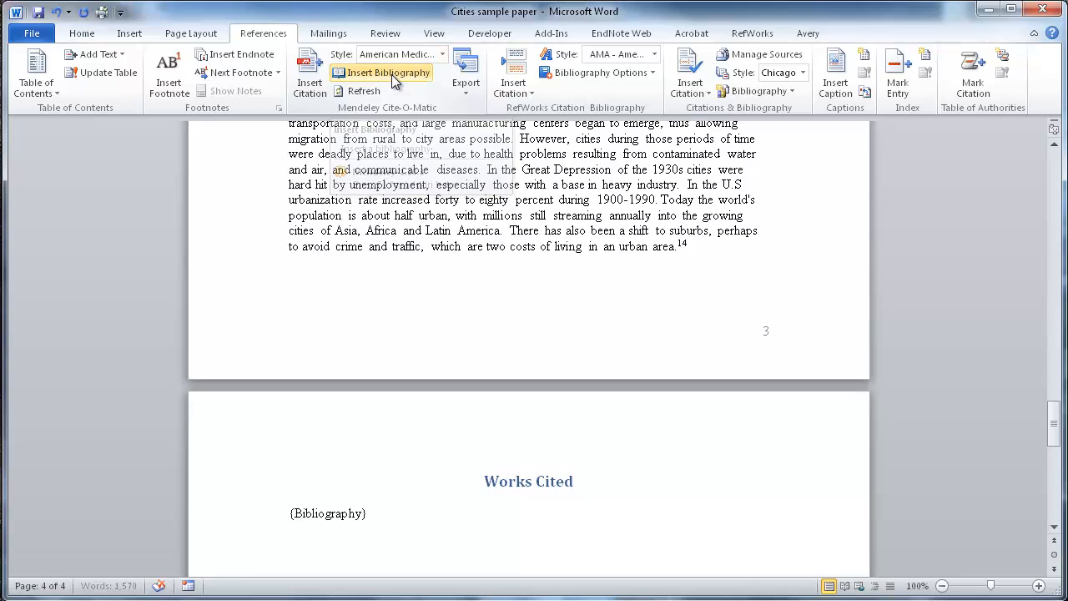
Step: Examine the numbered entries under 'Works Cited' and the superscript citations in the text back to the first page
scroll(692, 446, down, 5)
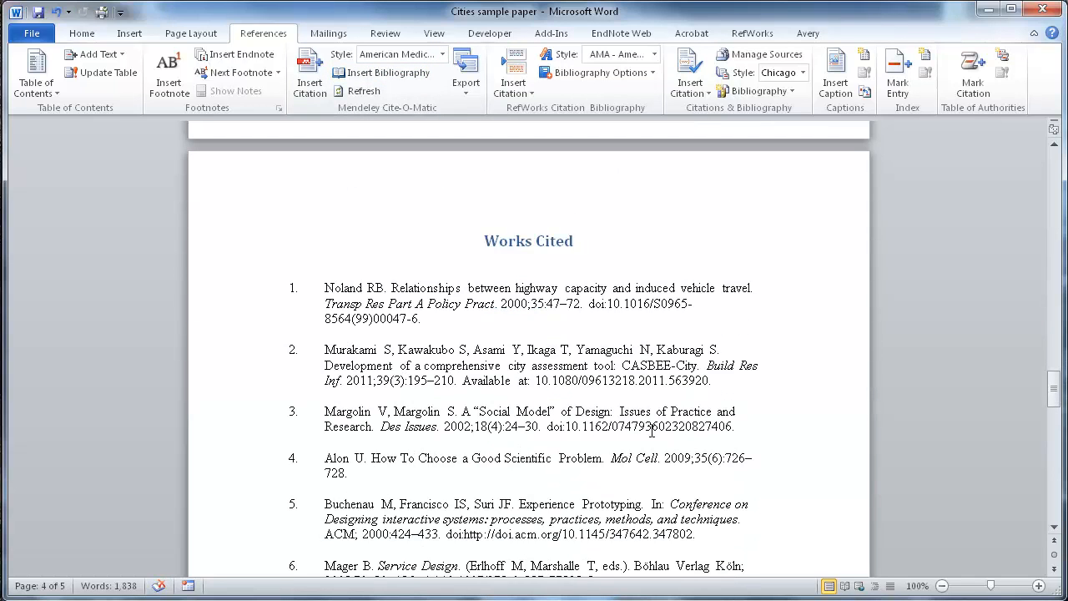
scroll(456, 417, down, 5)
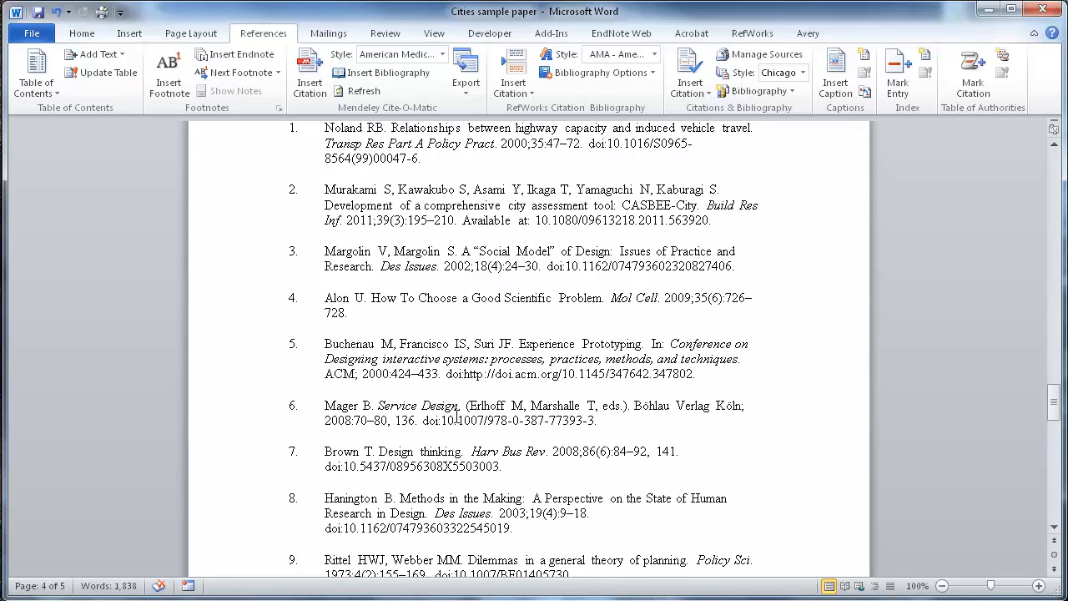
scroll(598, 274, down, 2)
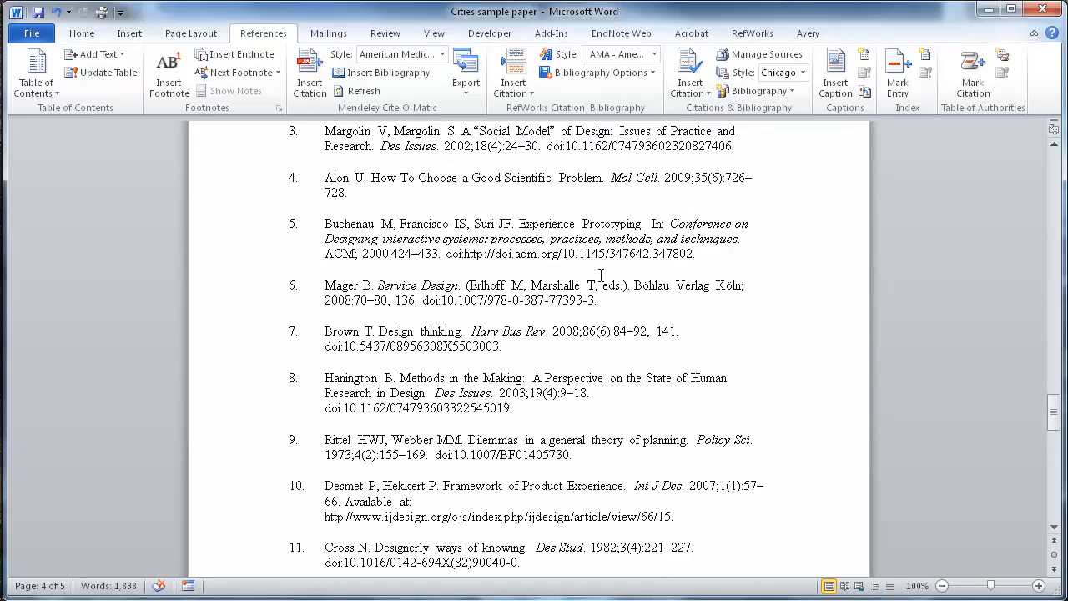
scroll(598, 274, up, 1)
scroll(600, 276, down, 5)
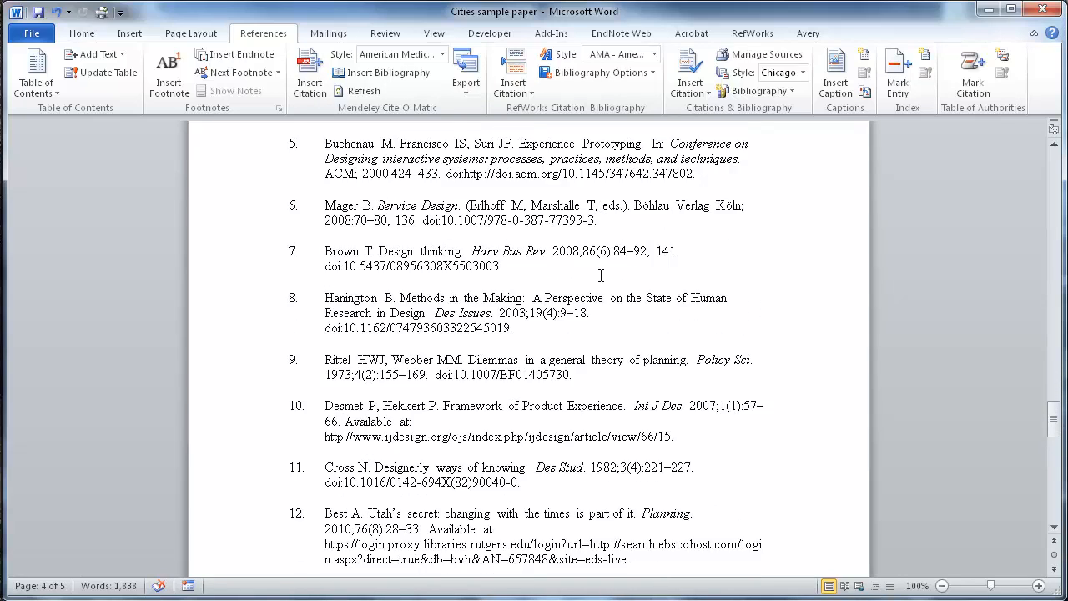
scroll(601, 275, up, 9)
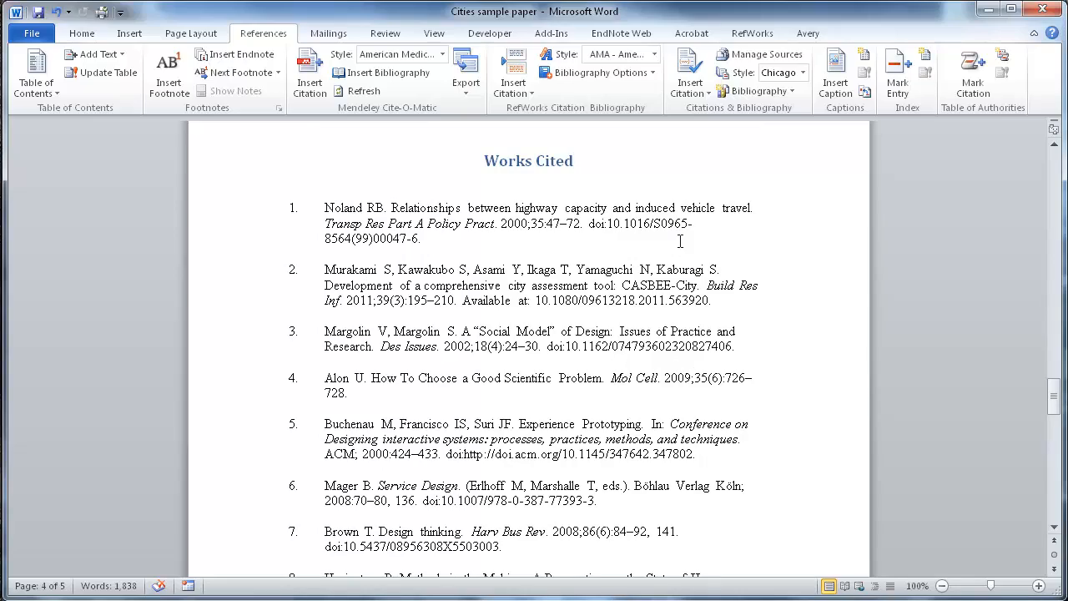
drag(1053, 407, 1055, 325)
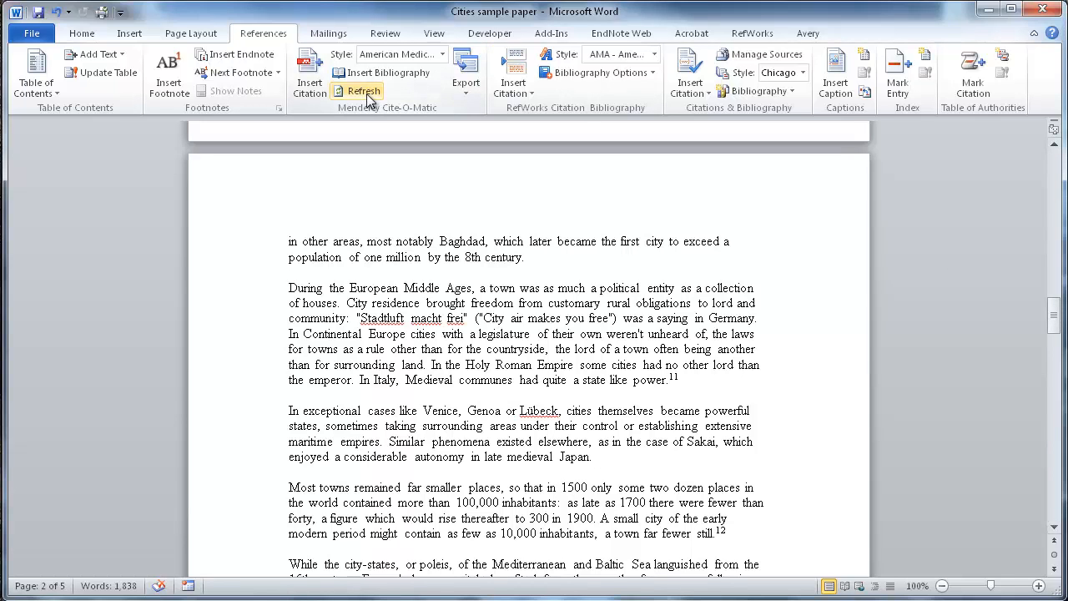
drag(1055, 324, 1041, 187)
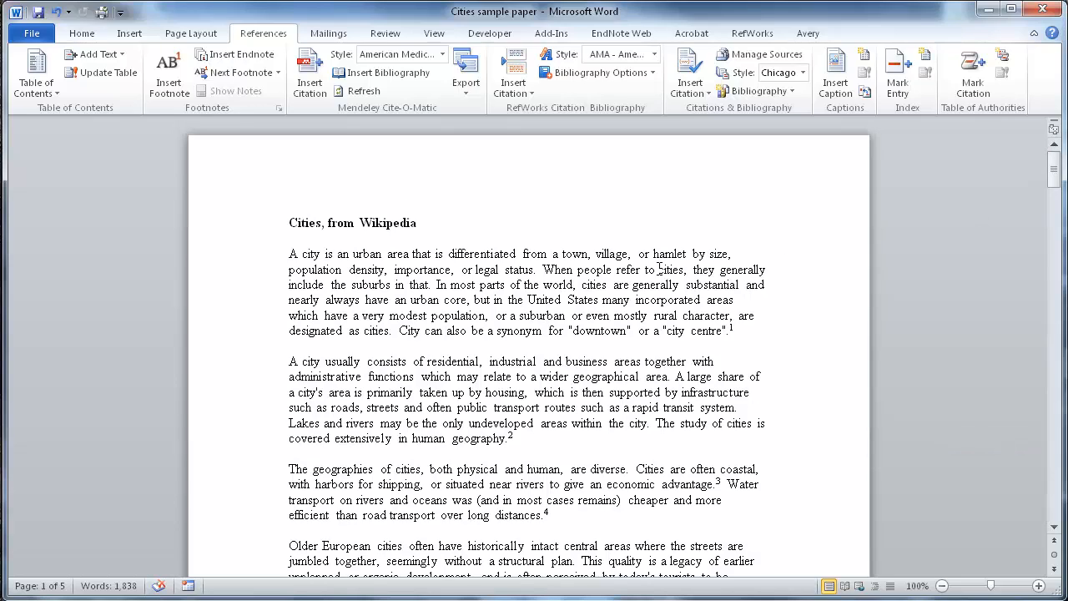